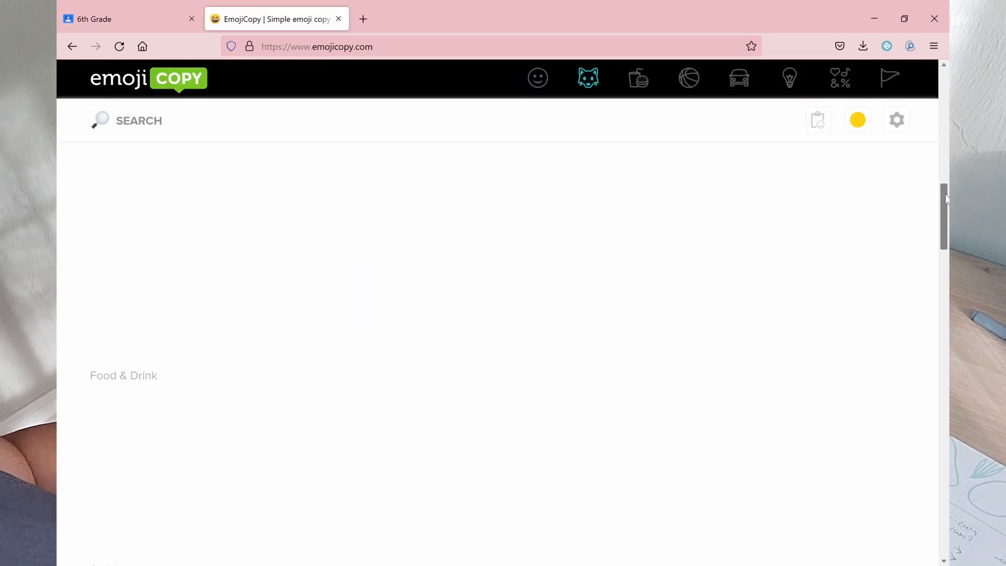
- Collect the orange, yellow, green, purple and blue circle emojis from the symbols section and copy them together
left_click_drag(945, 193, 948, 372)
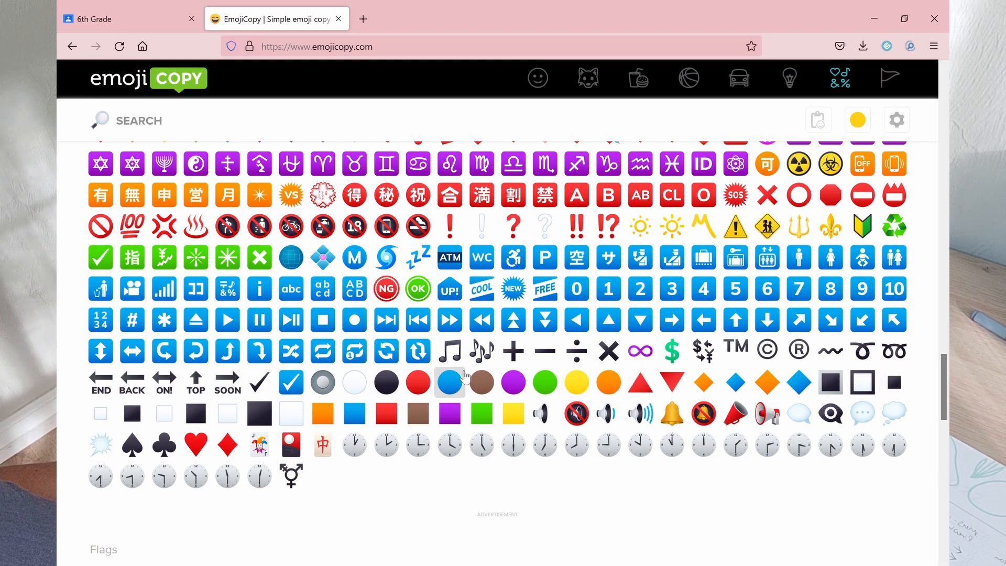
left_click_drag(942, 382, 941, 312)
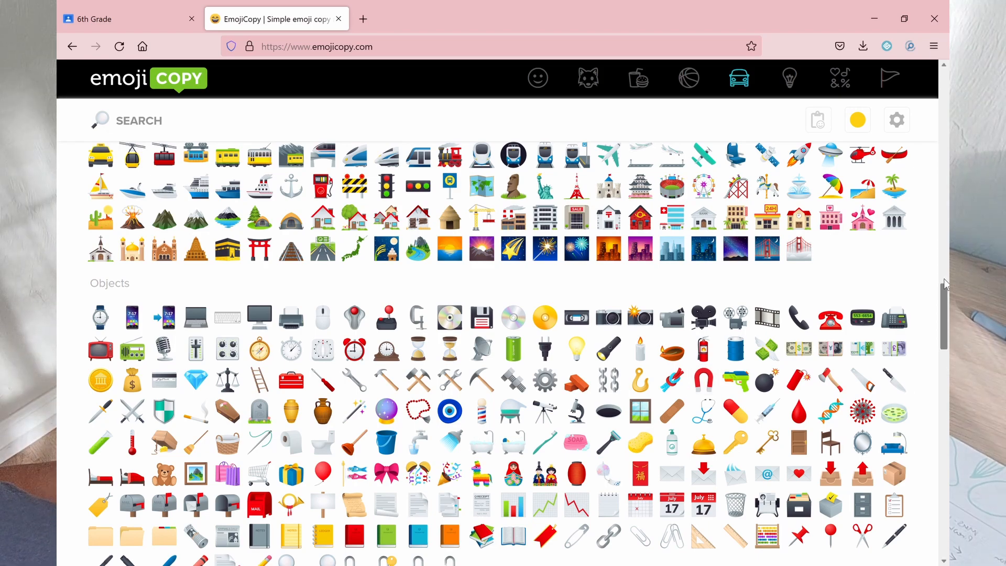
left_click_drag(946, 283, 946, 362)
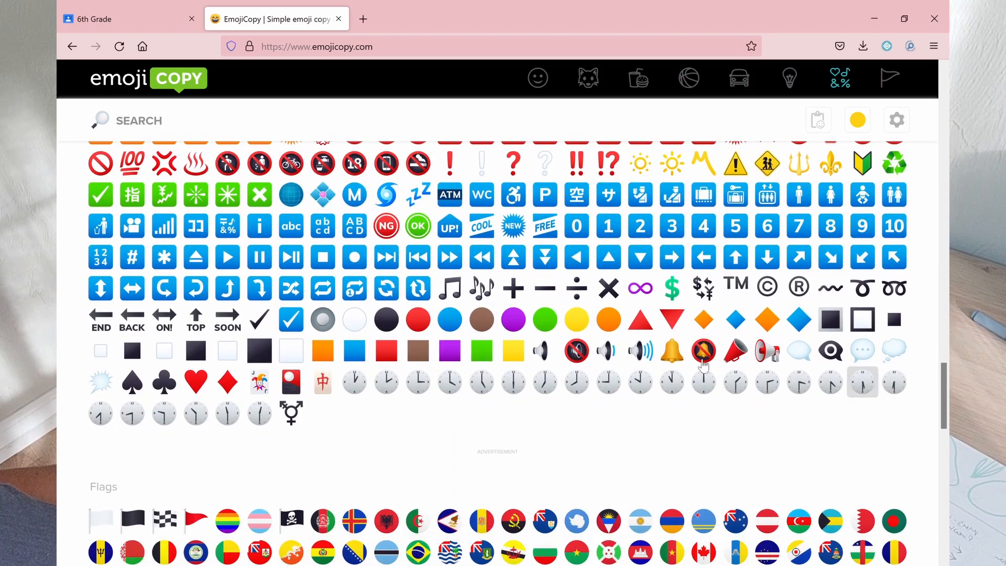
left_click(613, 336)
left_click(578, 320)
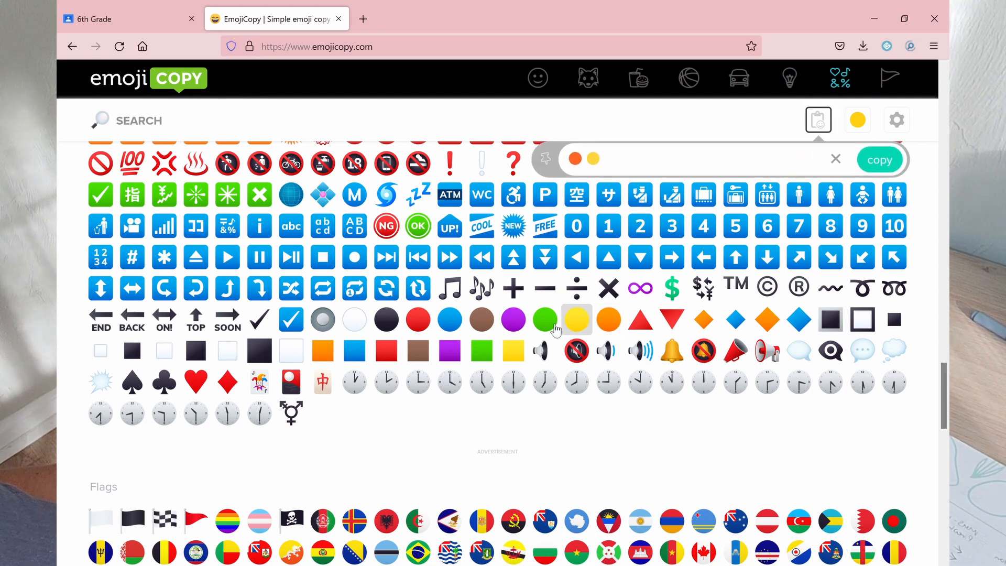
left_click(547, 321)
left_click(513, 320)
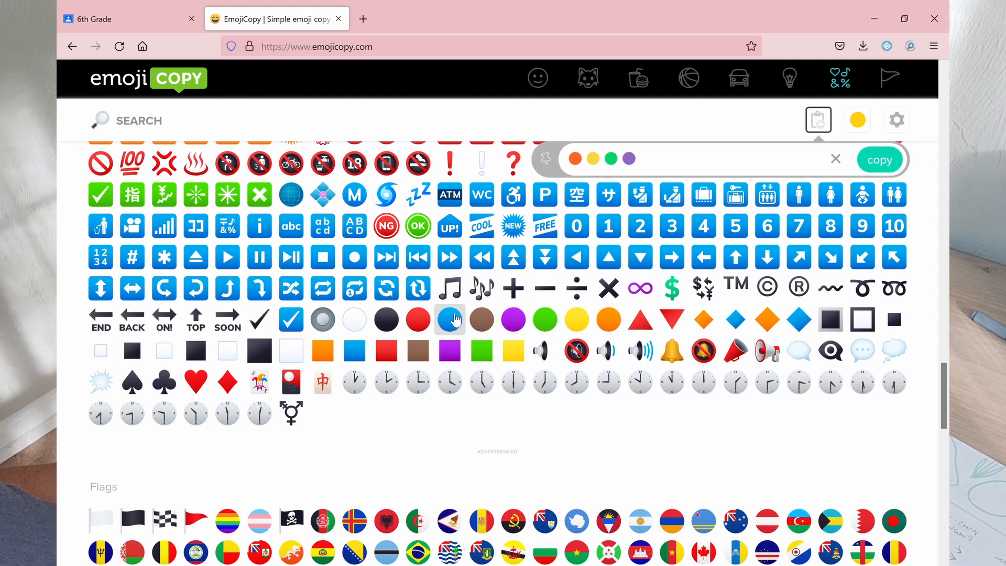
left_click(455, 319)
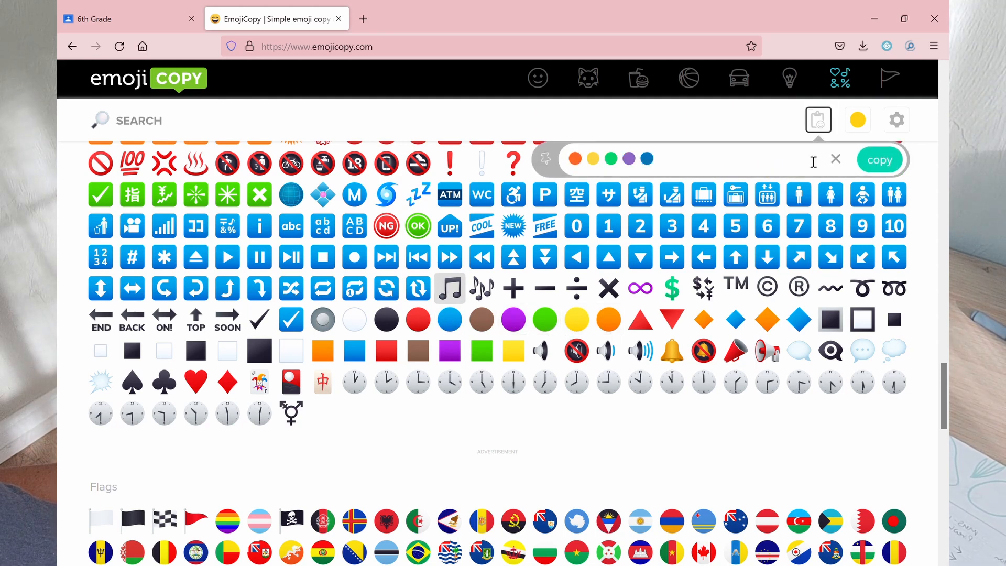
left_click(860, 164)
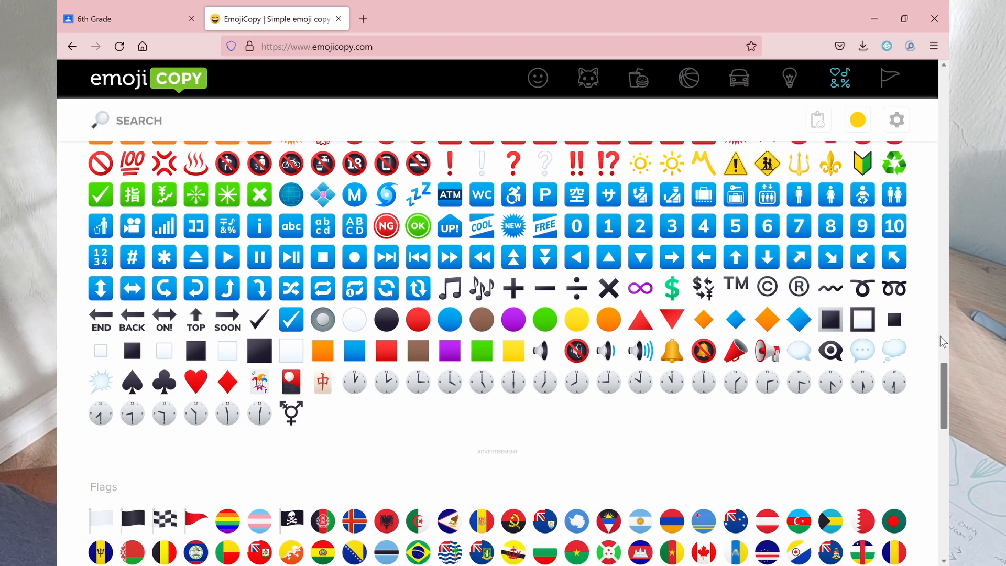
- Switch to the 6th Grade class in Google Classroom and show its classwork
left_click(163, 16)
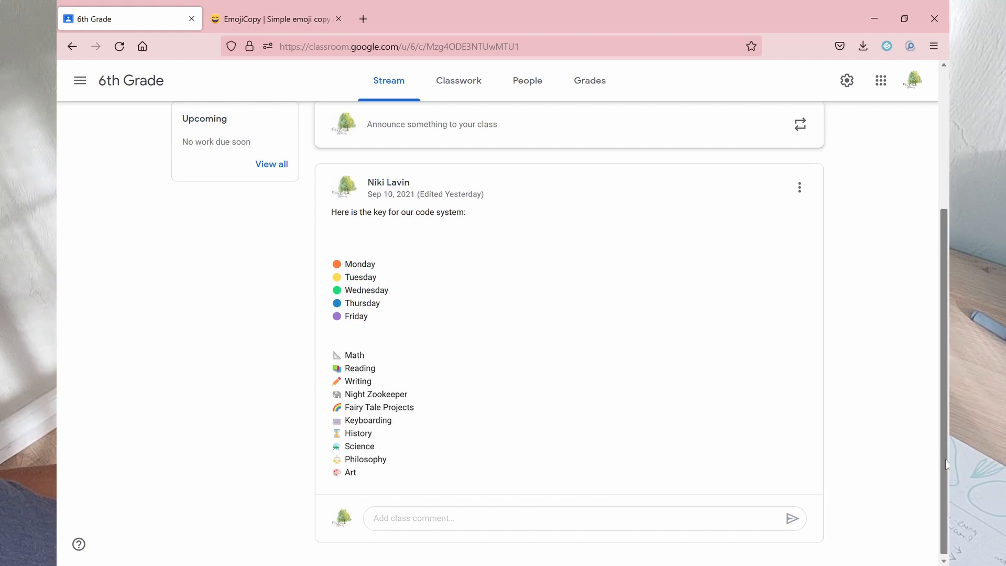
left_click_drag(942, 455, 942, 317)
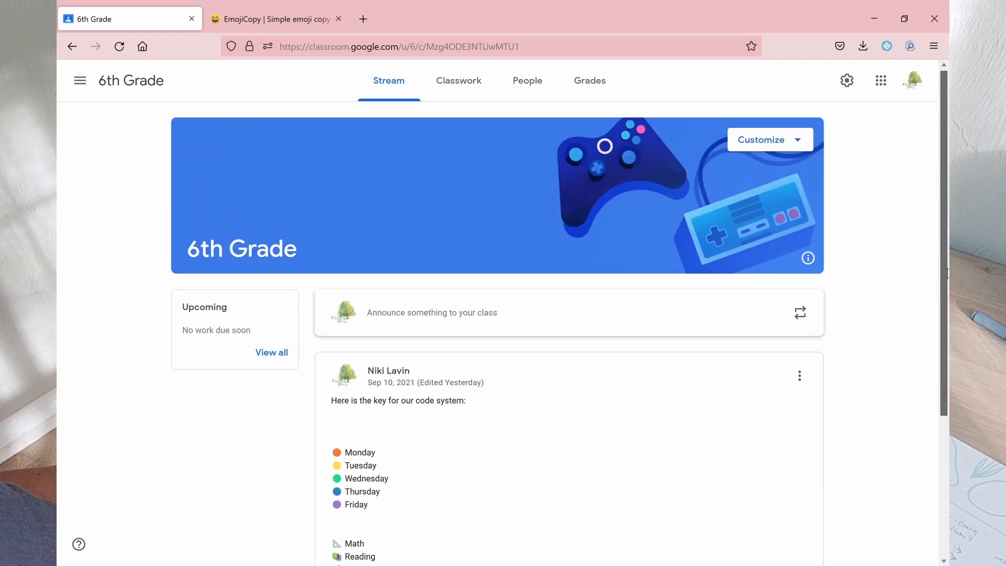
left_click(480, 92)
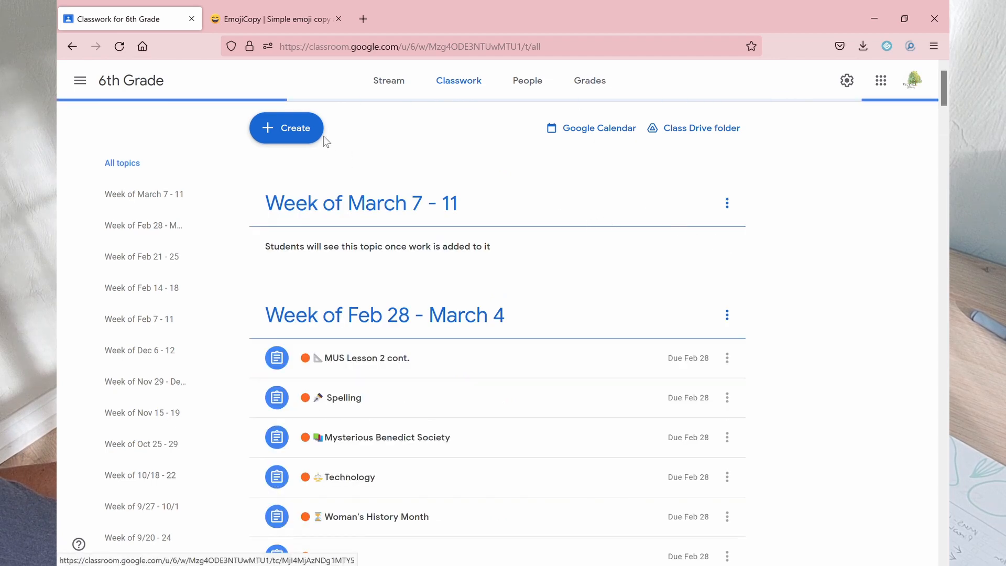
left_click(297, 131)
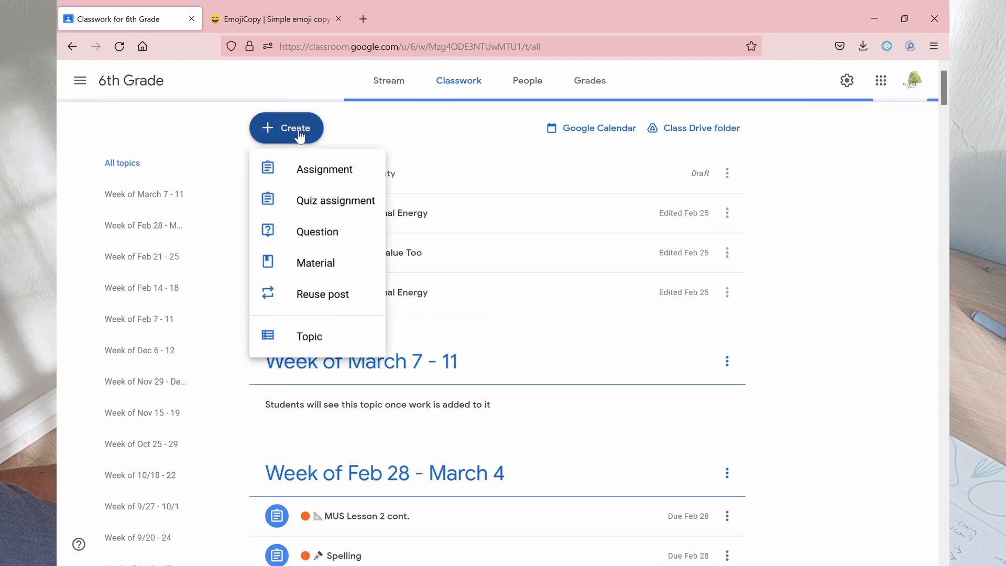
left_click(306, 335)
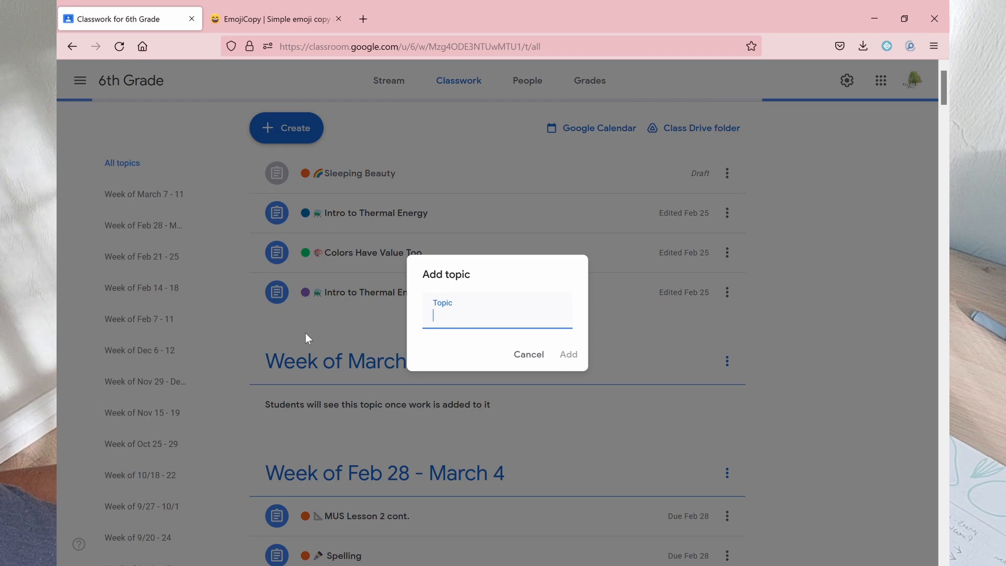
left_click(422, 325)
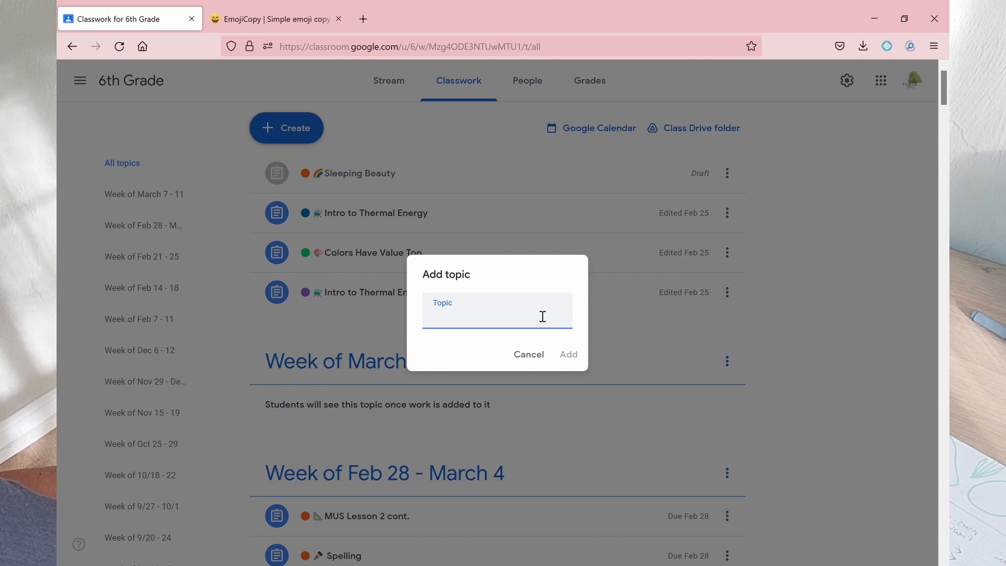
left_click(529, 359)
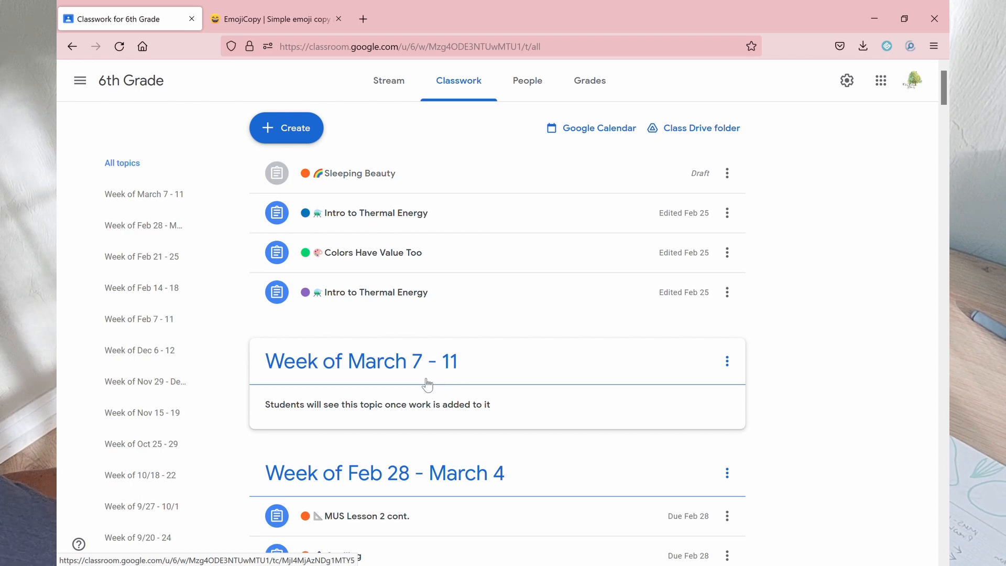
- Reuse the yellow-circle "MUS Lesson 2 cont." post with Worksheet 2D, creating new copies of all attachments
left_click_drag(944, 104, 948, 136)
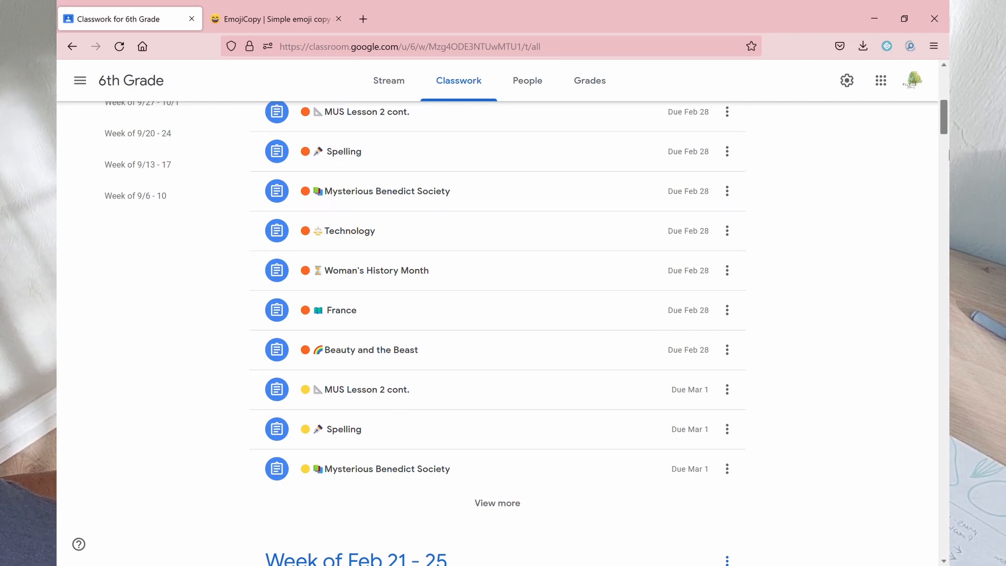
left_click_drag(946, 128, 946, 100)
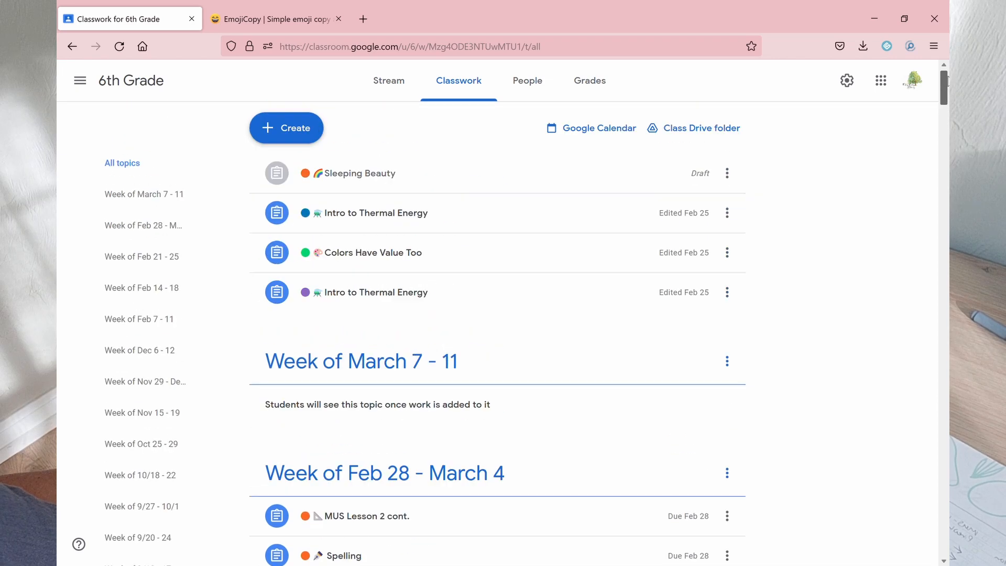
left_click(295, 133)
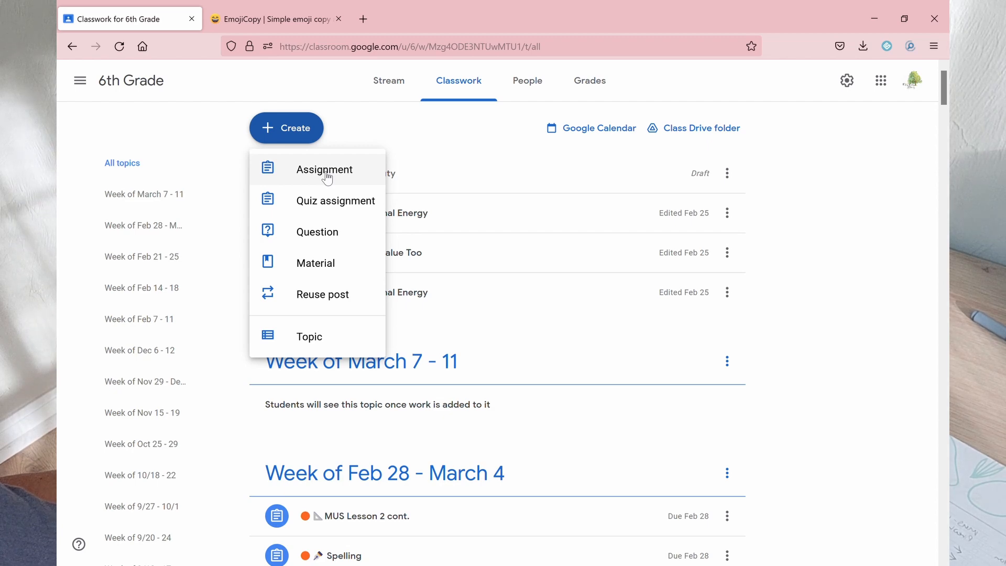
left_click(352, 308)
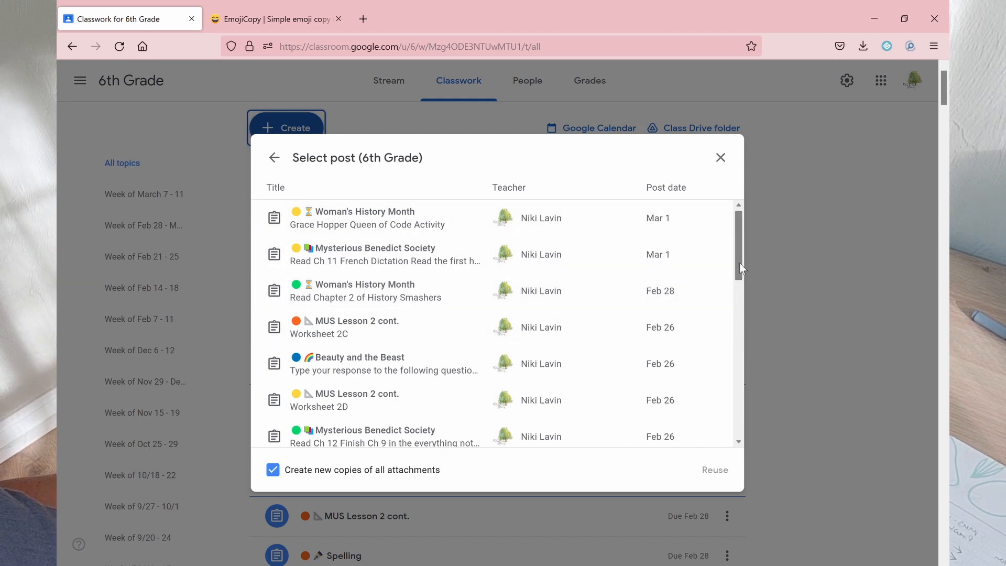
left_click_drag(740, 262, 740, 268)
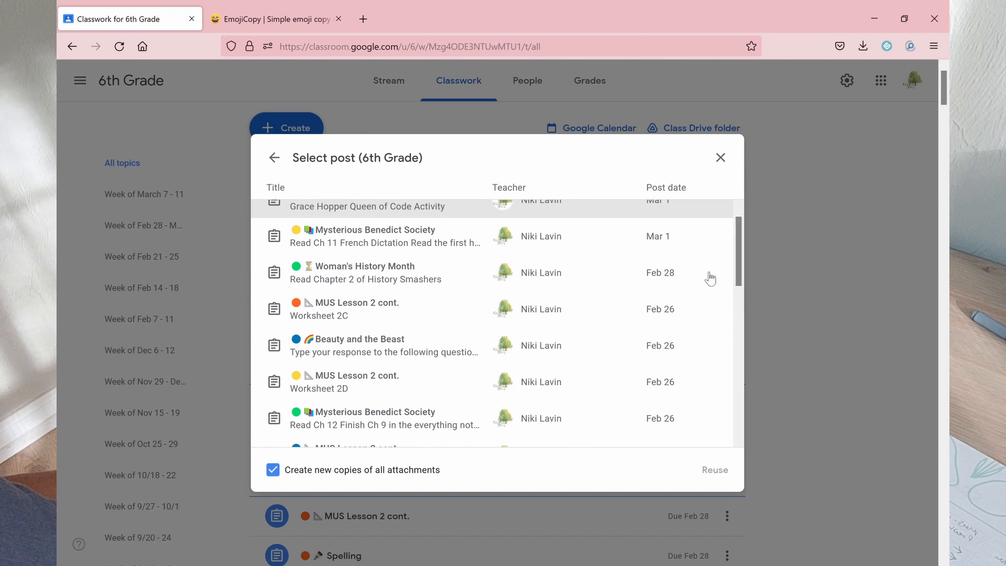
left_click(348, 388)
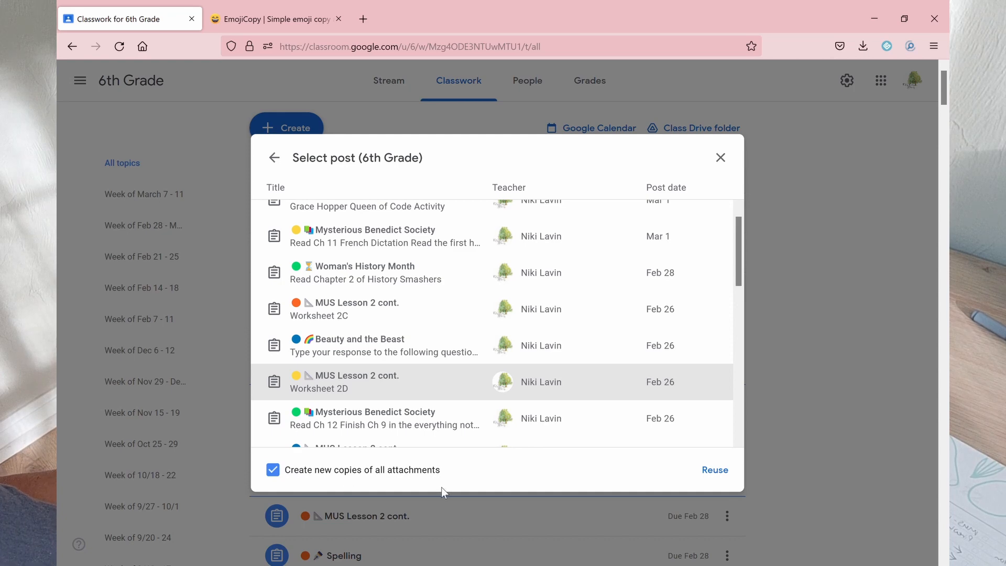
left_click(716, 470)
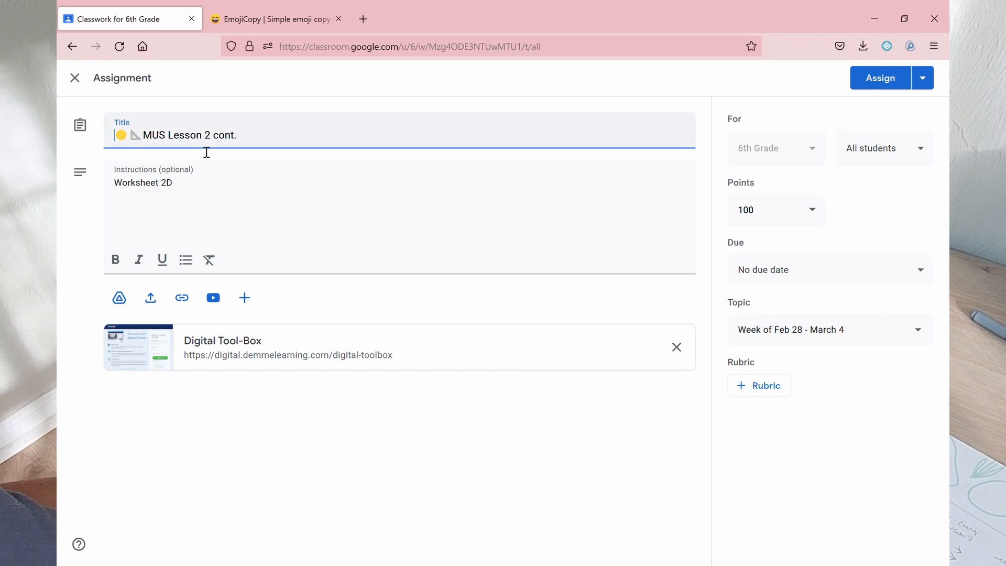
- Remove "2D" from the assignment instructions and change the title text to "MUS Lesson 3"
left_click(201, 195)
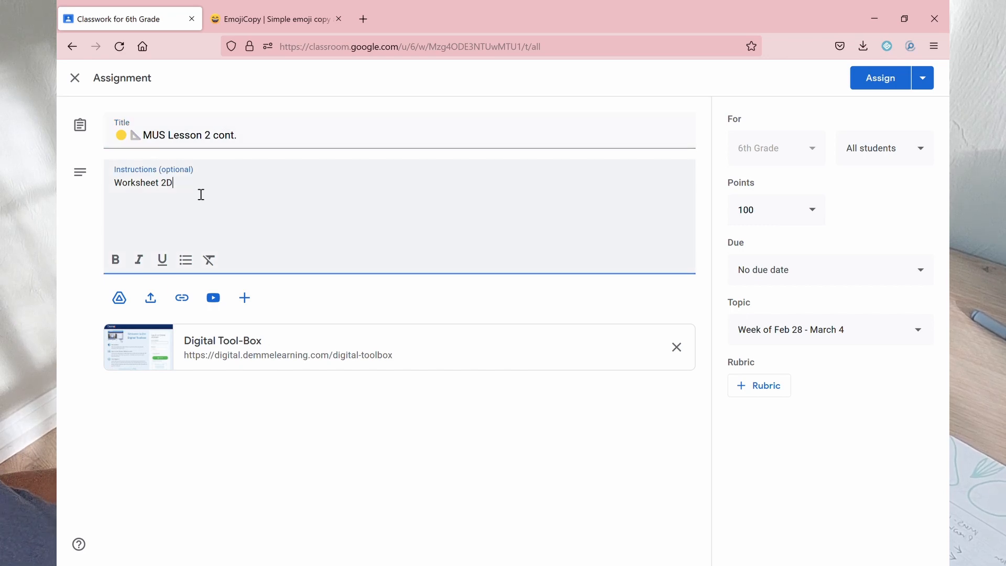
key("BackSpace")
key("BackSpace")
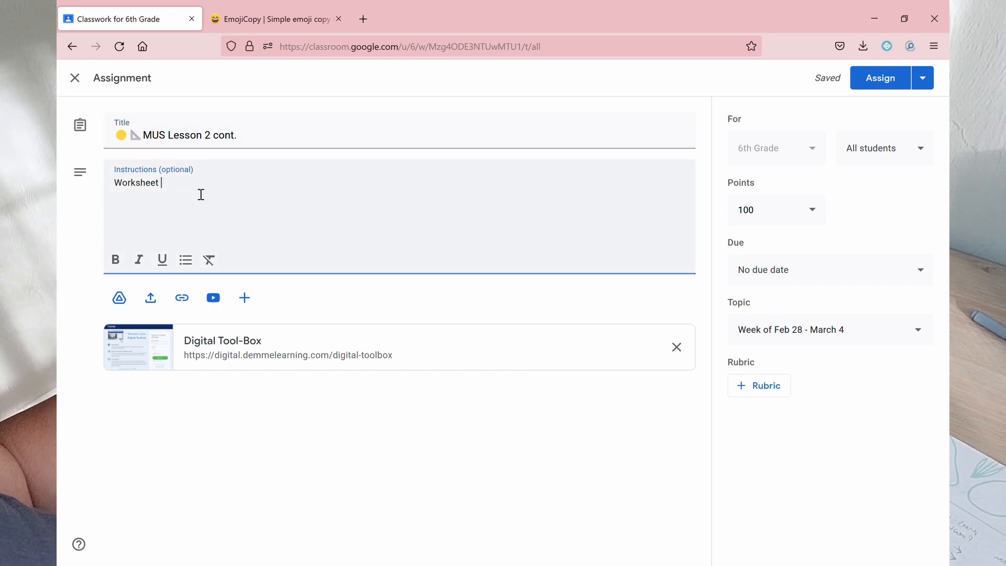
left_click(250, 138)
key("BackSpace")
key("BackSpace")
key("BackSpace")
key("BackSpace")
key("BackSpace")
key("BackSpace")
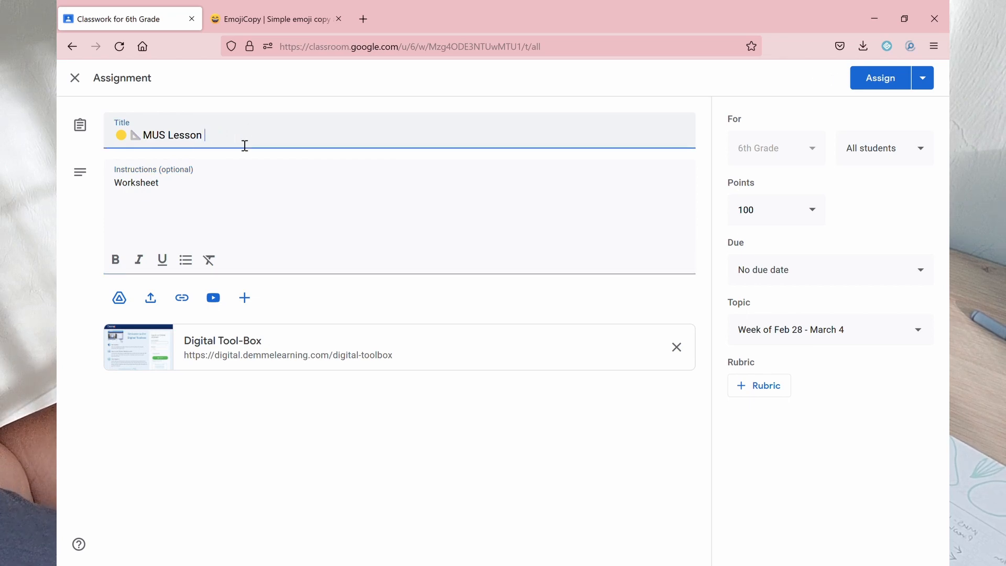
type("3")
- Complete the instructions as "Worksheet 3A" and add the line "Watch lesson video" above it
left_click(225, 192)
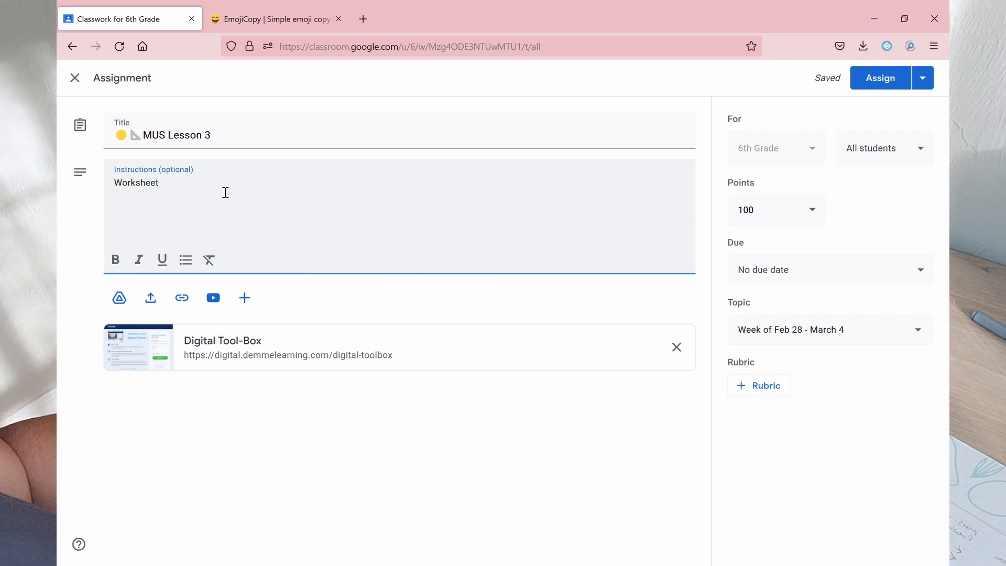
type("3A")
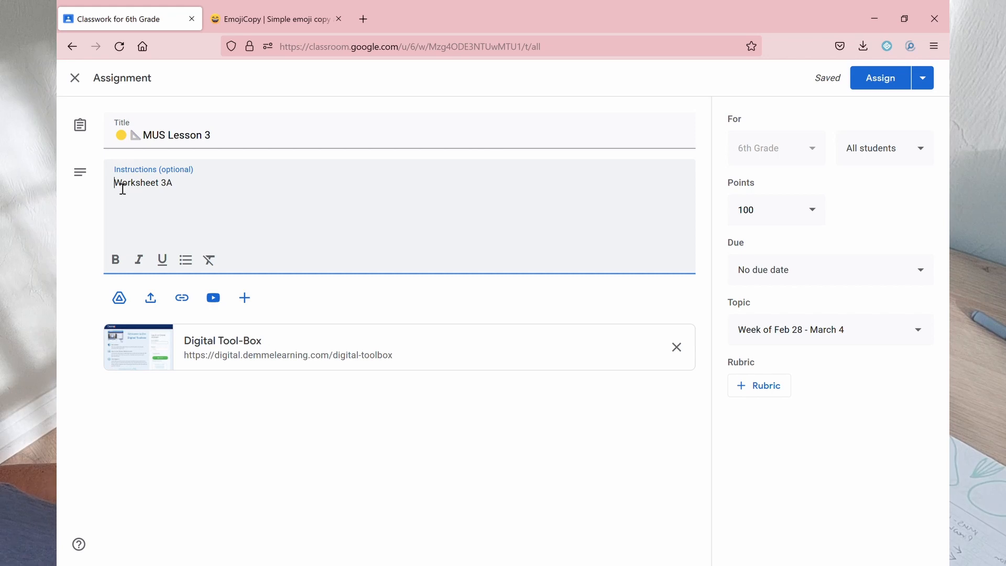
key("Return")
type("Wa")
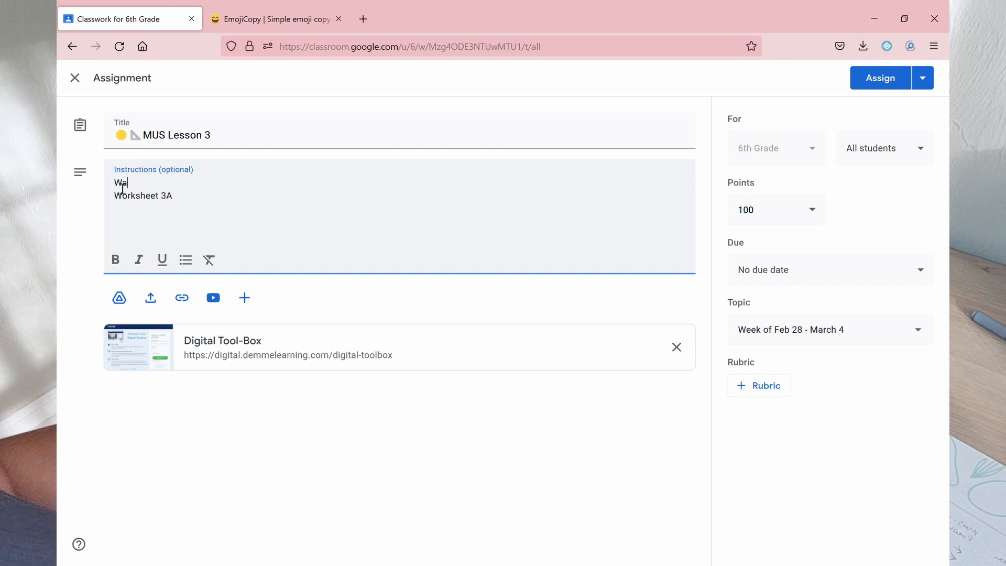
type("tch")
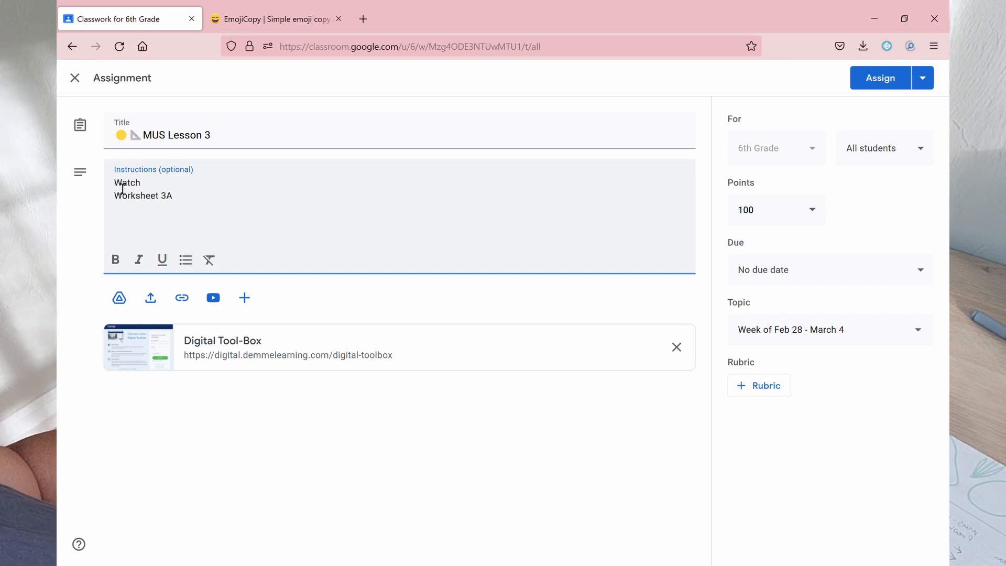
type(" lesson video")
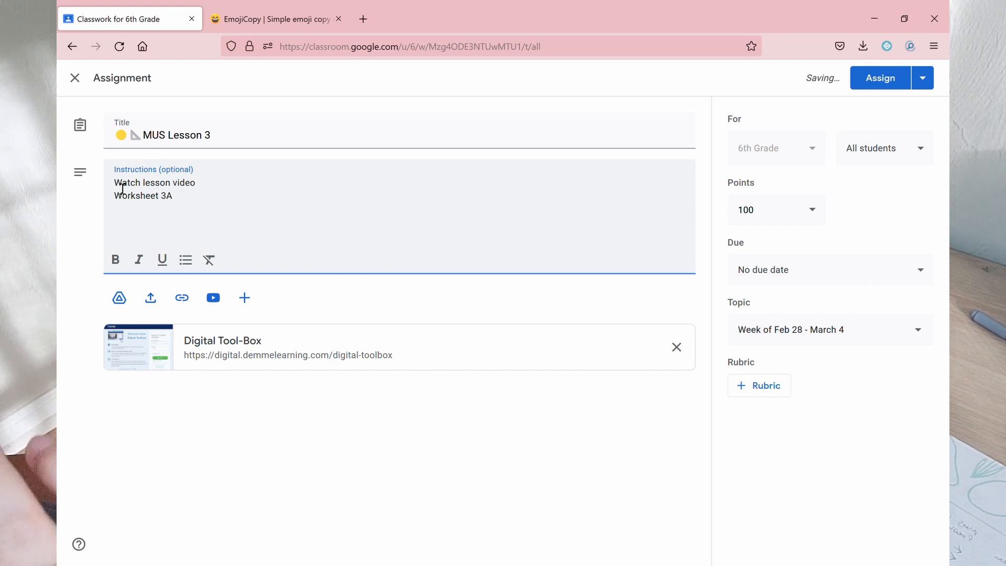
- Replace the yellow circle in the title with the copied circle emojis, keeping only the orange one
left_click(133, 139)
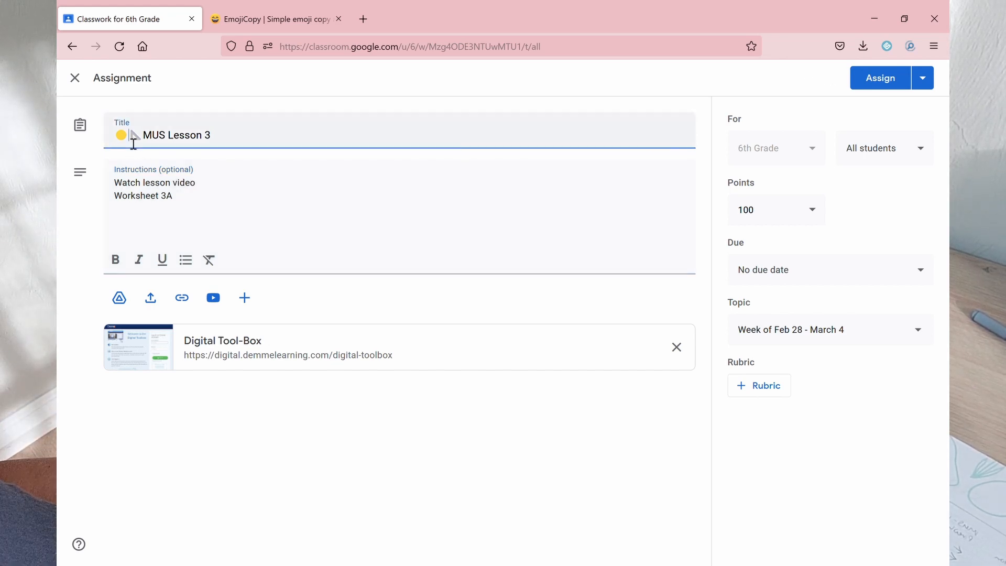
key("BackSpace")
type("🟠🟡🟢🟣🔵")
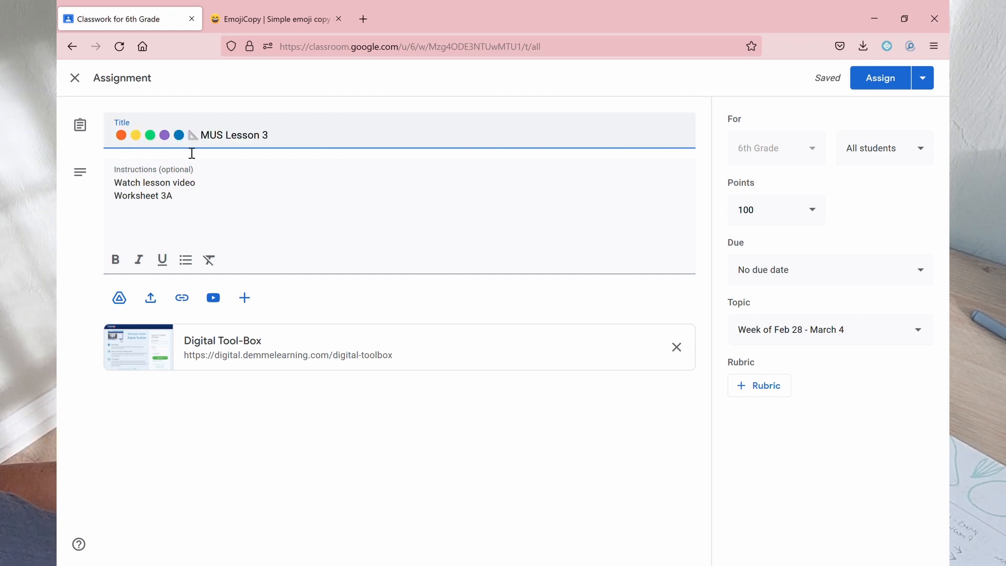
key("BackSpace")
key("BackSpace")
key("BackSpace")
key("BackSpace")
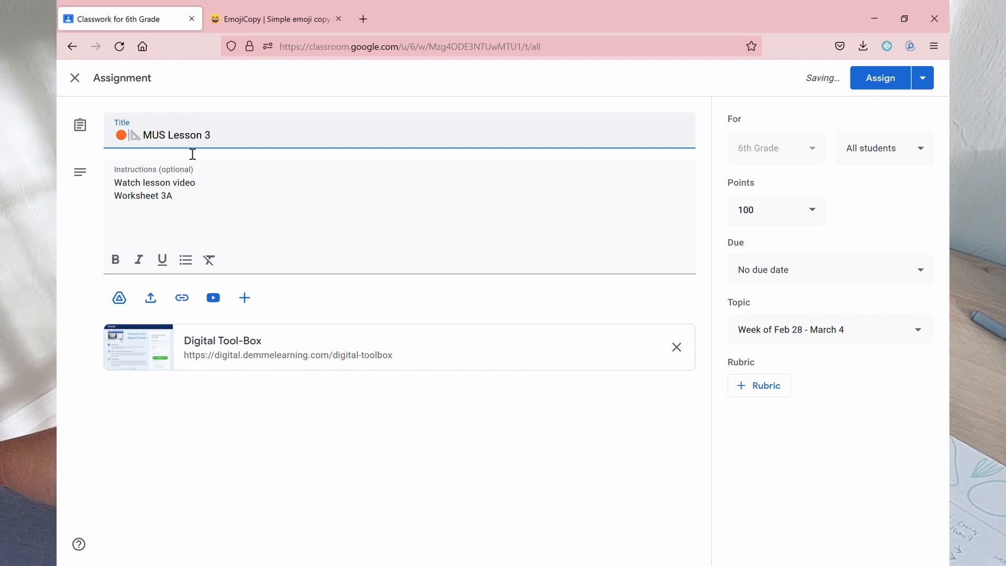
- Set the assignment's due date to Mar 14, 2022, without a time
left_click(760, 286)
left_click(781, 325)
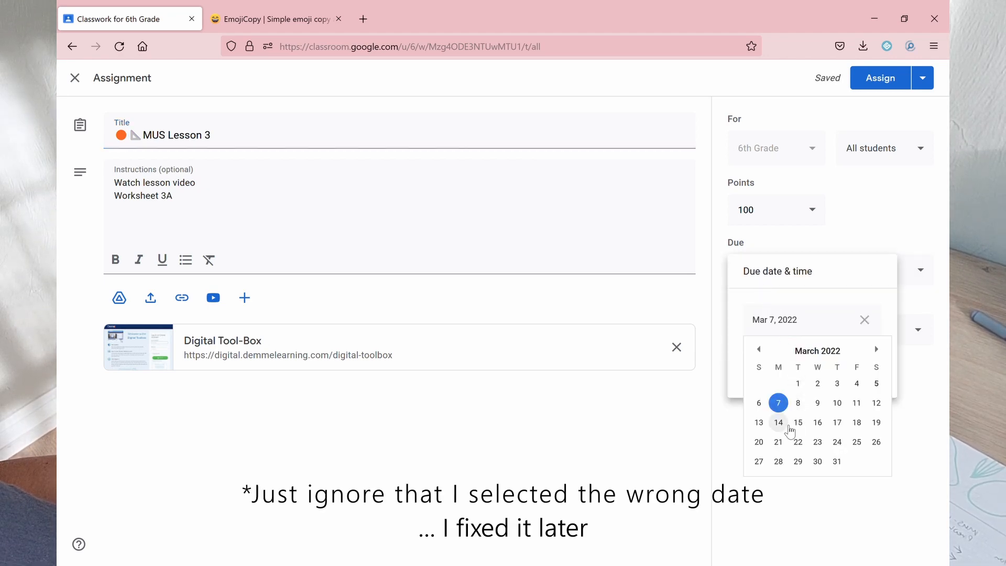
left_click(786, 426)
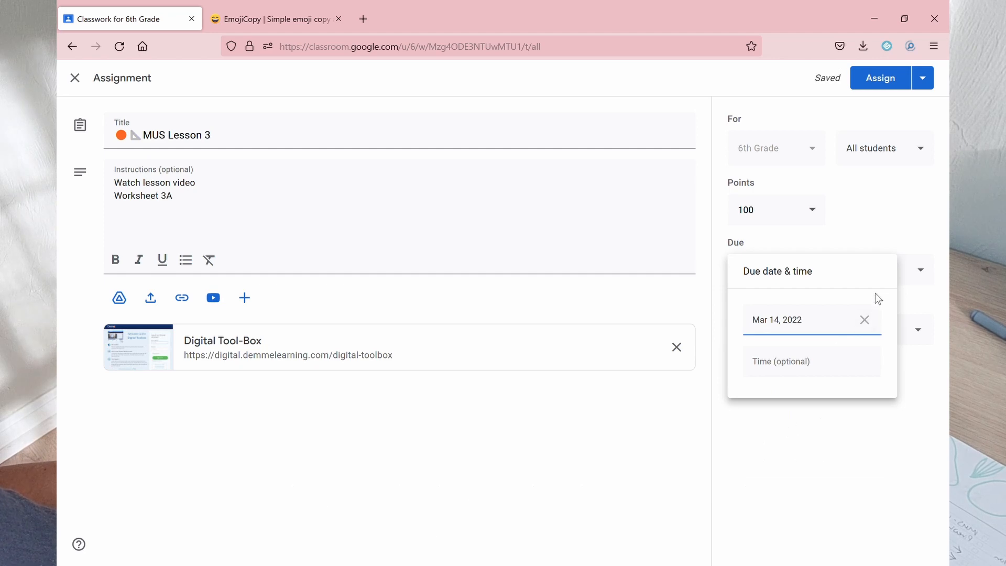
left_click(922, 308)
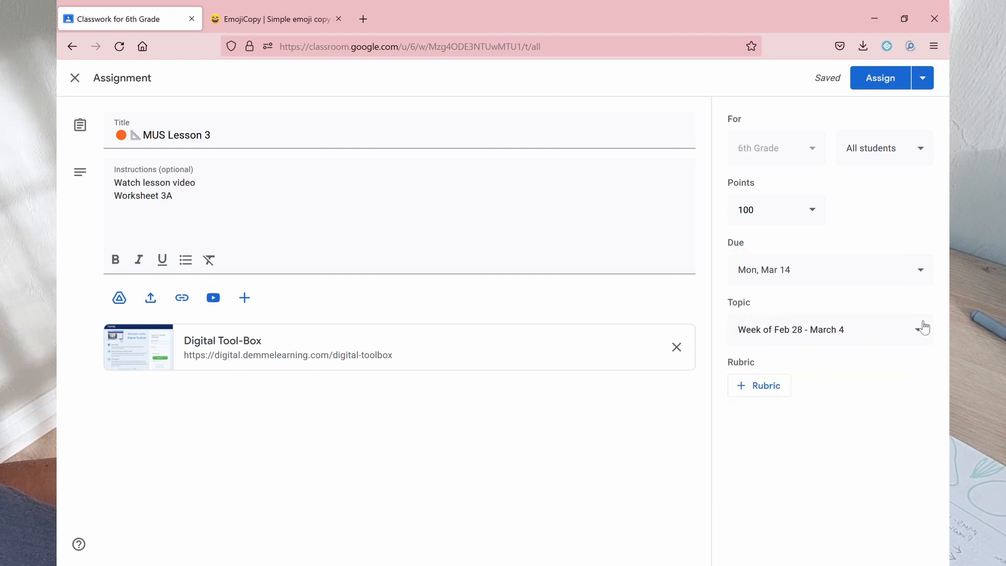
- Set the assignment's topic to Week of March 7 - 11 and schedule it for Mar 13, 2022 at 10:00 AM
left_click(923, 328)
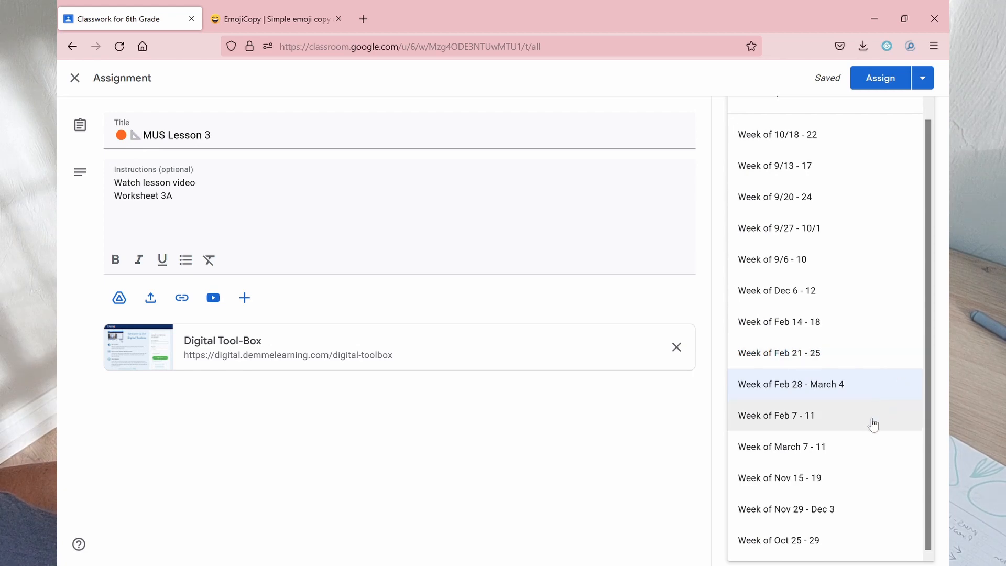
left_click(865, 450)
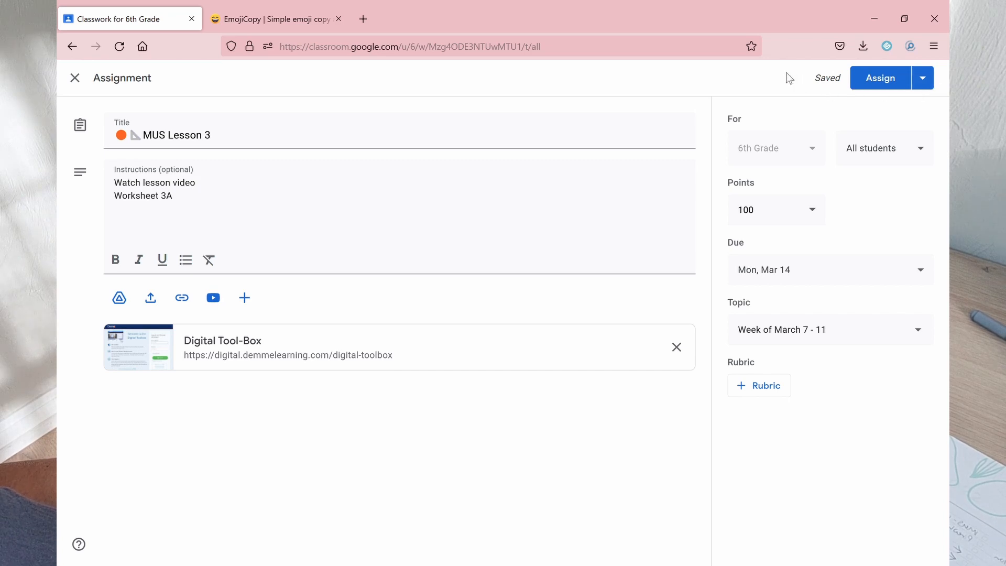
left_click(923, 77)
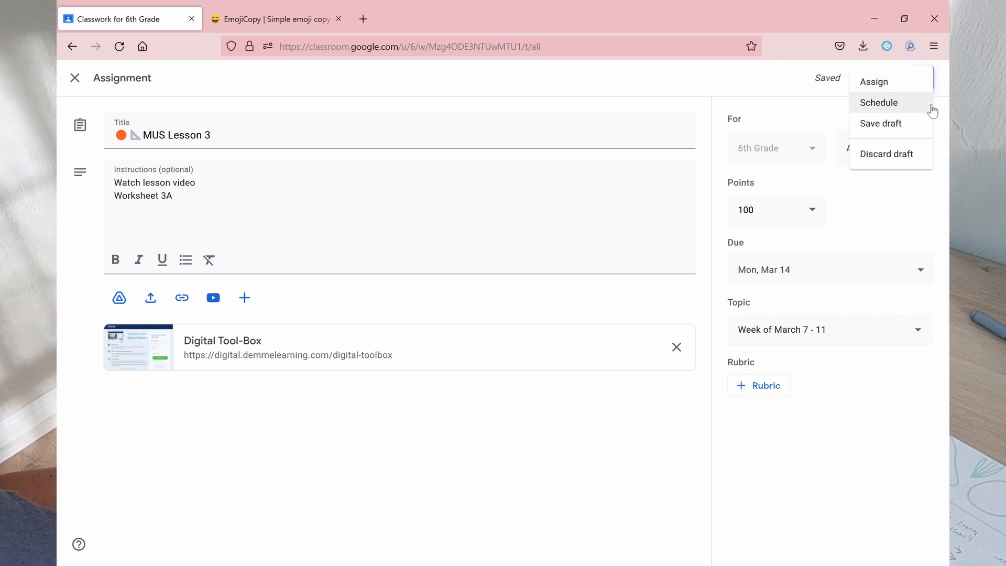
left_click(929, 104)
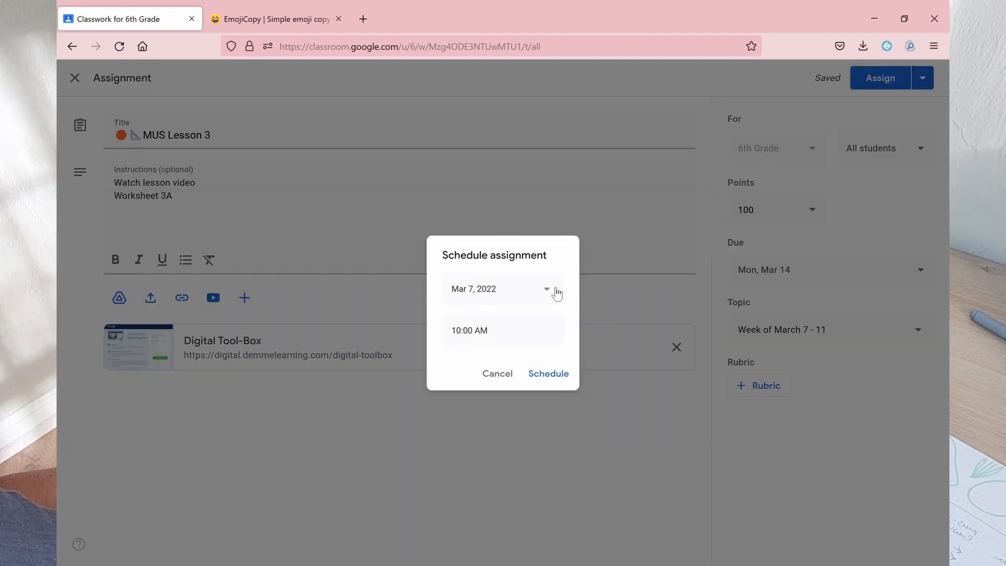
left_click(556, 294)
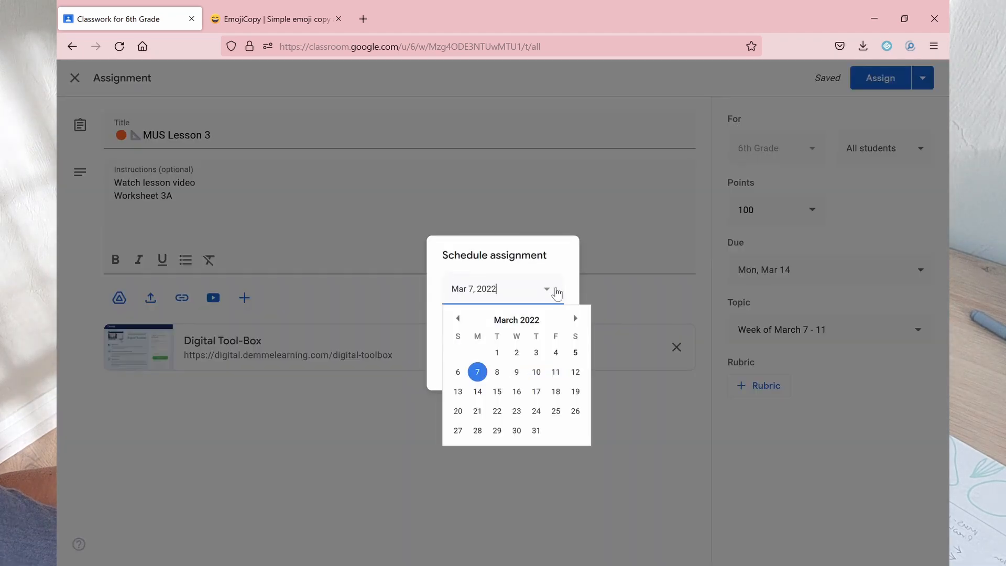
left_click(460, 398)
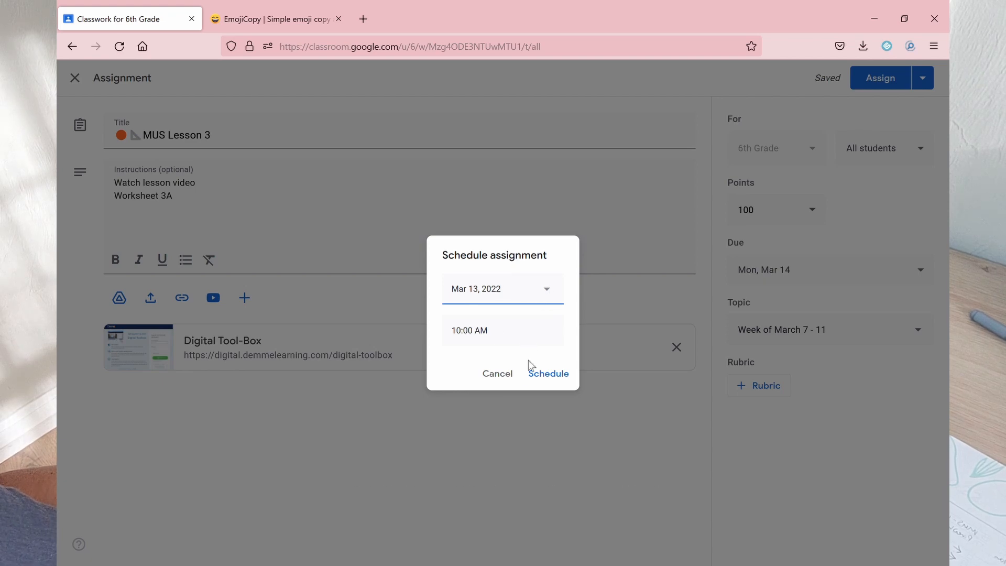
left_click(547, 378)
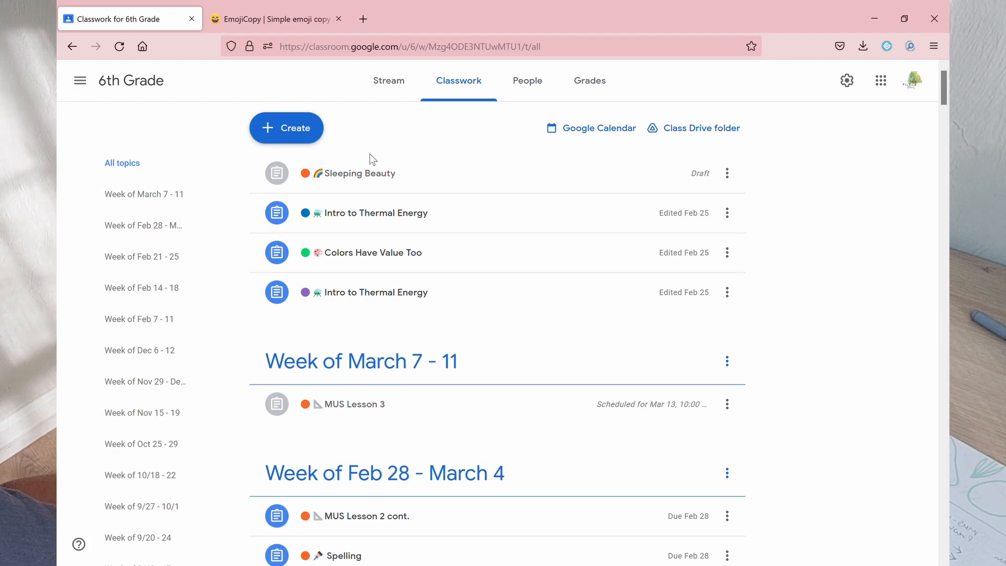
- Reuse the scheduled MUS Lesson 3 post from the 6th Grade class, creating new copies of all attachments
left_click(309, 132)
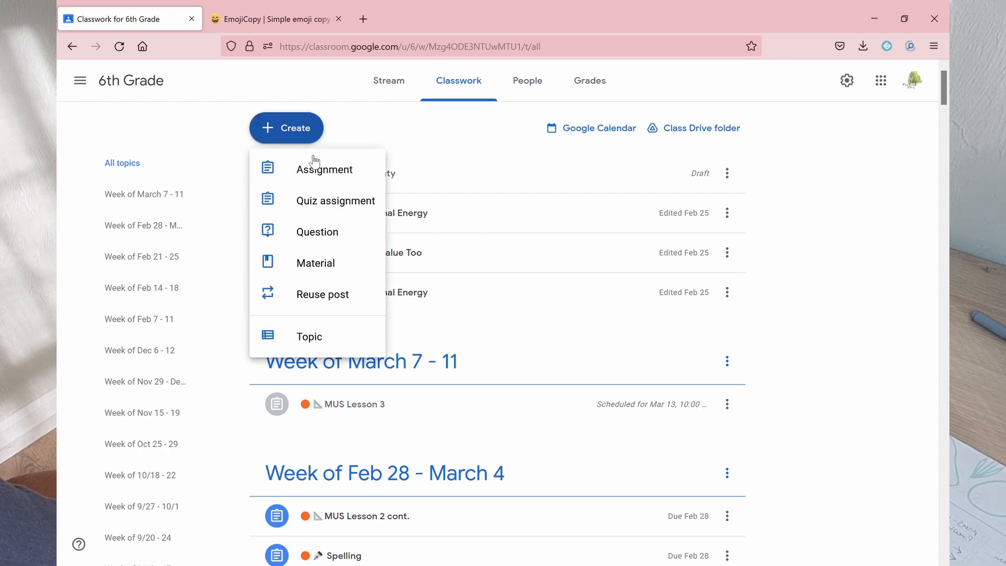
left_click(320, 313)
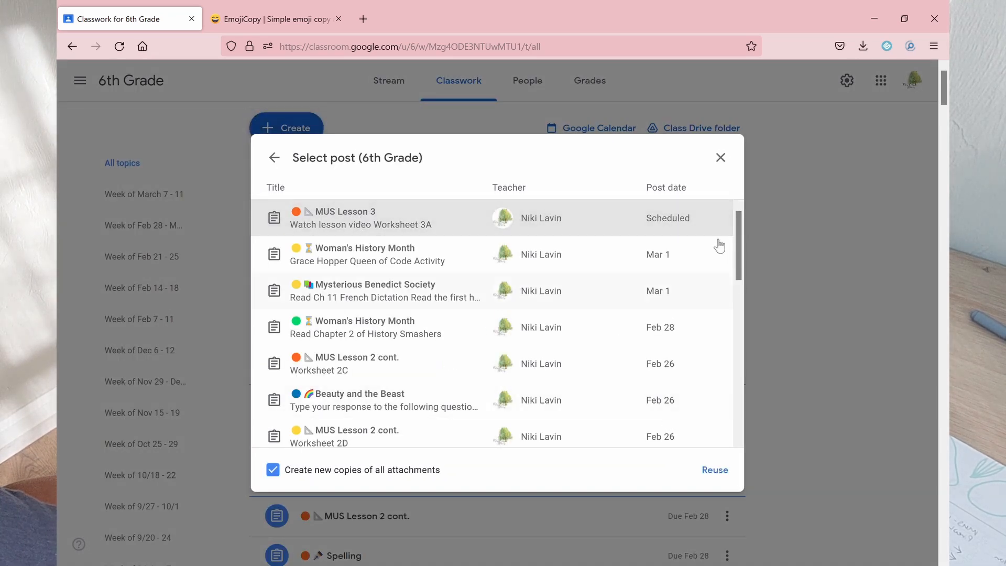
left_click(719, 475)
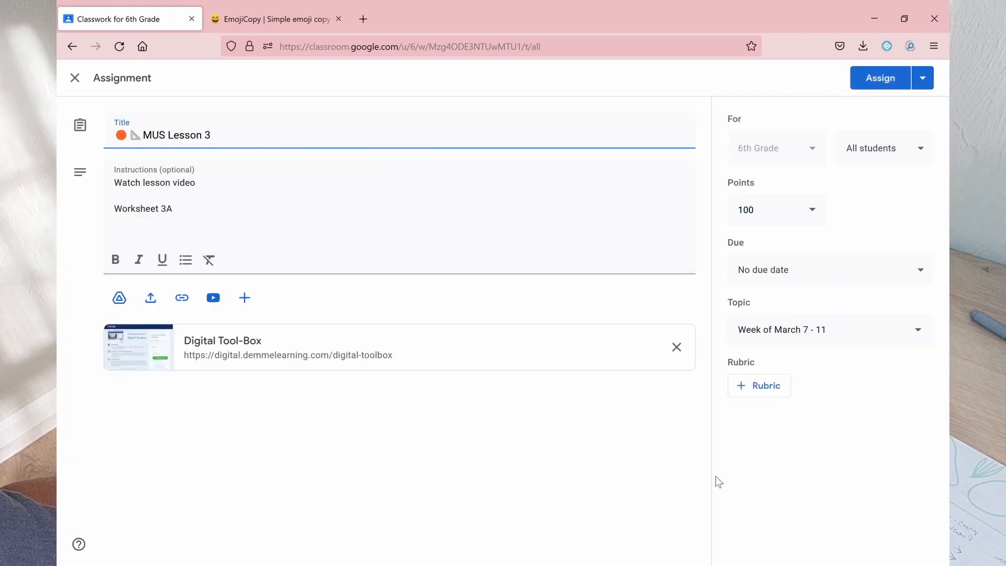
- Reduce the instructions to "Worksheet 3D" and change the title text to "MUS Lesson 3 cont"
left_click(204, 195)
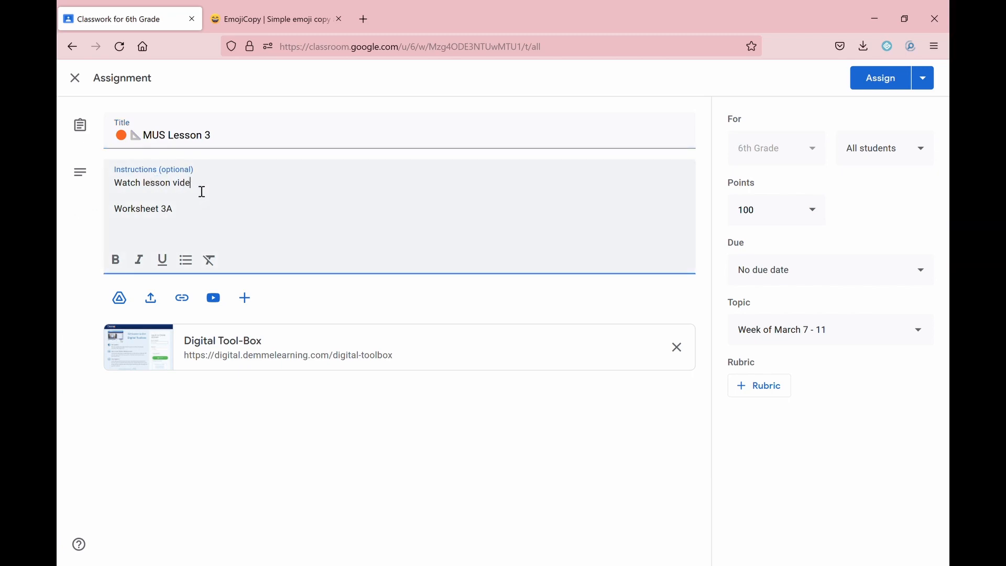
key("Delete")
key("Delete")
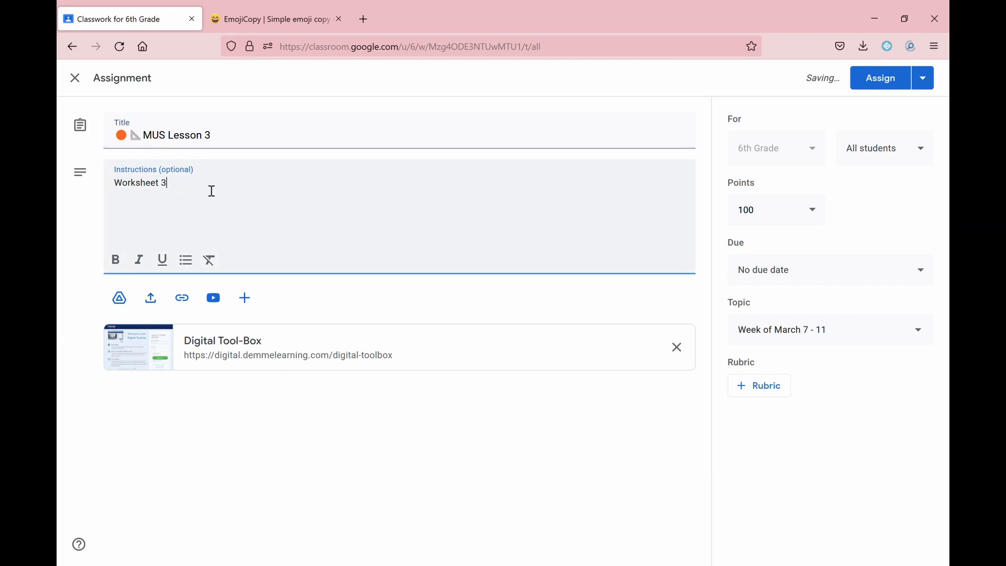
left_click(234, 142)
type("x")
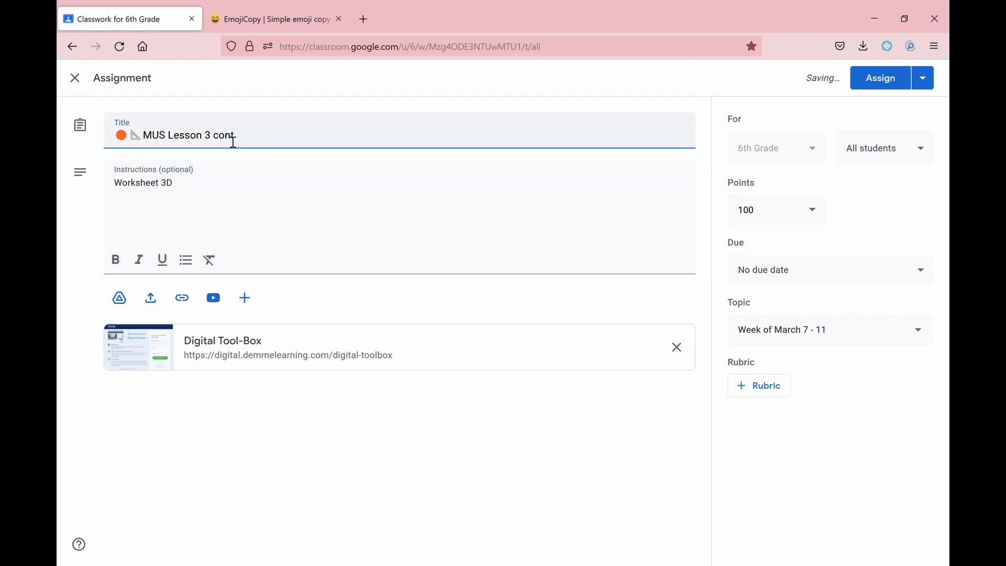
- Replace the orange circle in the title with the copied circle emojis, keeping only the yellow one
key("BackSpace")
type("🟠🟡🟢🟣🔵")
key("BackSpace")
key("BackSpace")
key("BackSpace")
key("Left")
key("BackSpace")
- Set the assignment's due date to Mar 15 and select Week of March 7 - 11 as its topic
left_click(808, 258)
left_click(812, 319)
left_click(799, 421)
left_click(912, 335)
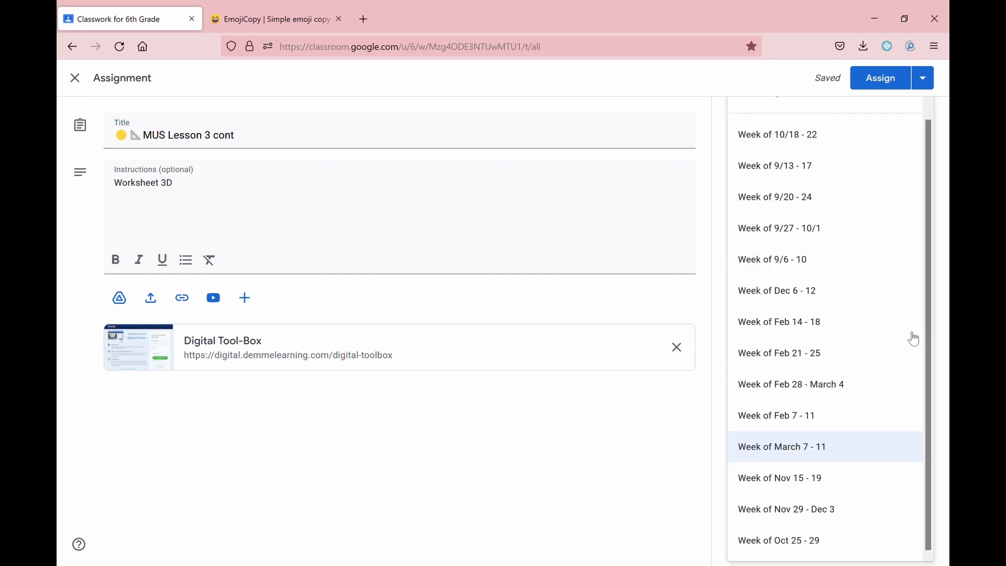
left_click(870, 447)
- Schedule the yellow-circle assignment for Mar 13, 2022 at 10:00 AM
left_click(922, 77)
left_click(880, 101)
left_click(516, 294)
left_click(501, 373)
left_click(516, 293)
left_click(458, 389)
left_click(558, 378)
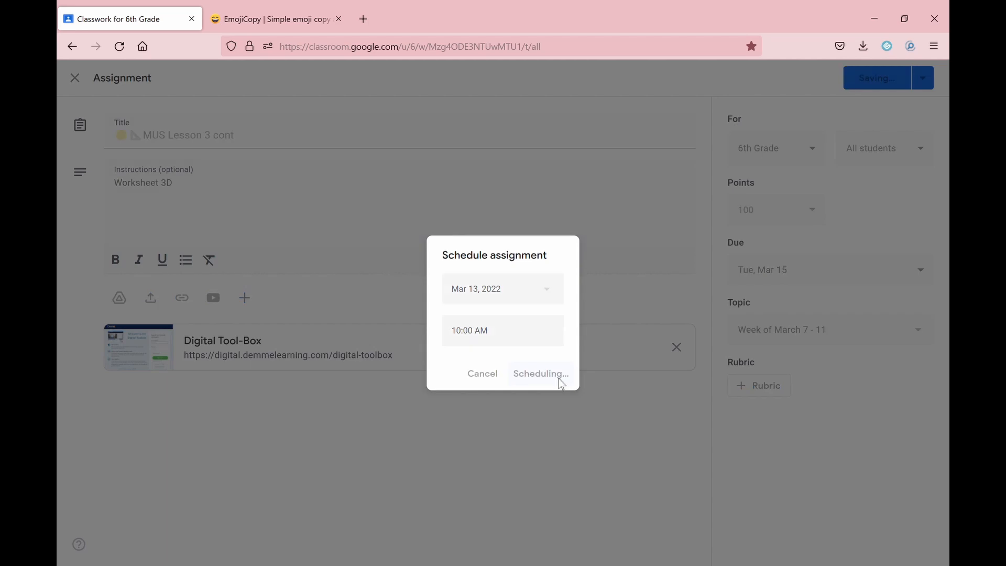
left_click(287, 128)
left_click(315, 170)
left_click(74, 76)
- Reuse the scheduled MUS Lesson 3 cont post with Worksheet 3D, creating new copies of all attachments
left_click(272, 123)
left_click(323, 294)
left_click(367, 216)
left_click(715, 470)
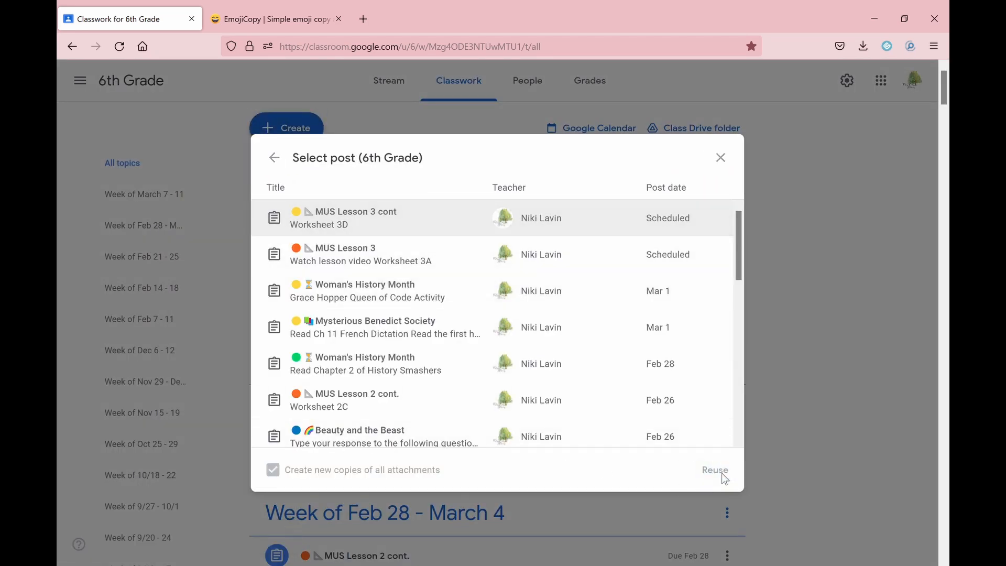
- Change the instructions to "Worksheet 3F or G" and replace the title's yellow circle with the green circle emoji
left_click(271, 183)
left_click(137, 137)
key("BackSpace")
type("🟠🟡🟢🟣🔵")
key("BackSpace")
key("BackSpace")
left_click(150, 146)
left_click(195, 195)
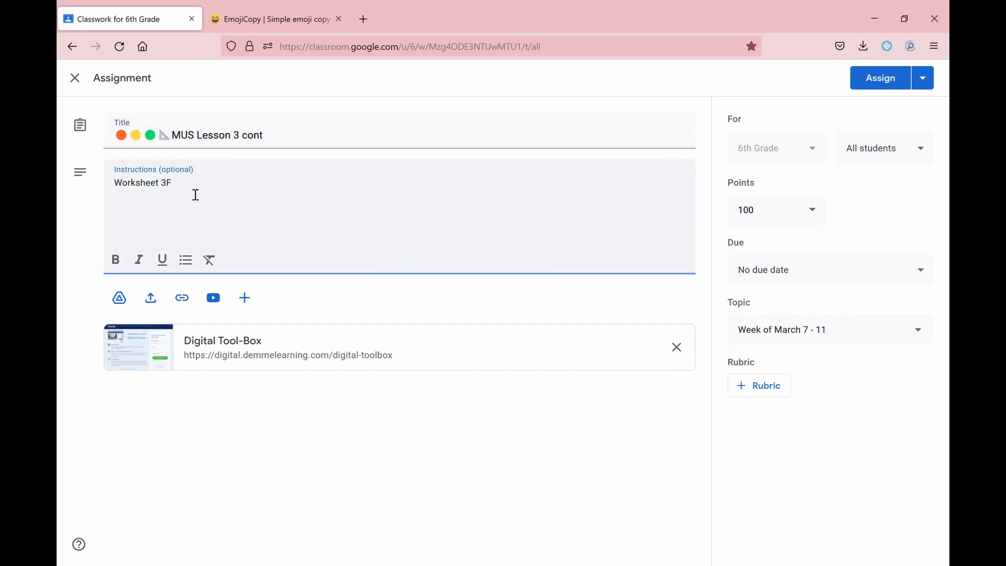
left_click(143, 137)
key("BackSpace")
key("BackSpace")
- Set the assignment's due date to Mar 9, 2022 and select Week of March 7 - 11 as its topic
left_click(809, 276)
left_click(807, 319)
left_click(820, 405)
left_click(905, 337)
left_click(856, 448)
left_click(924, 80)
left_click(930, 103)
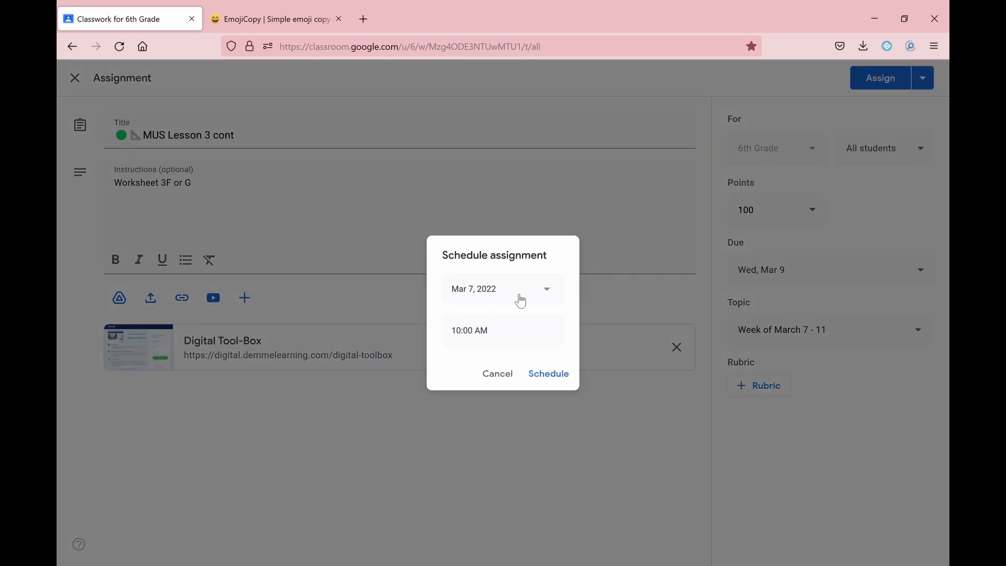
left_click(520, 300)
left_click(517, 372)
left_click(530, 298)
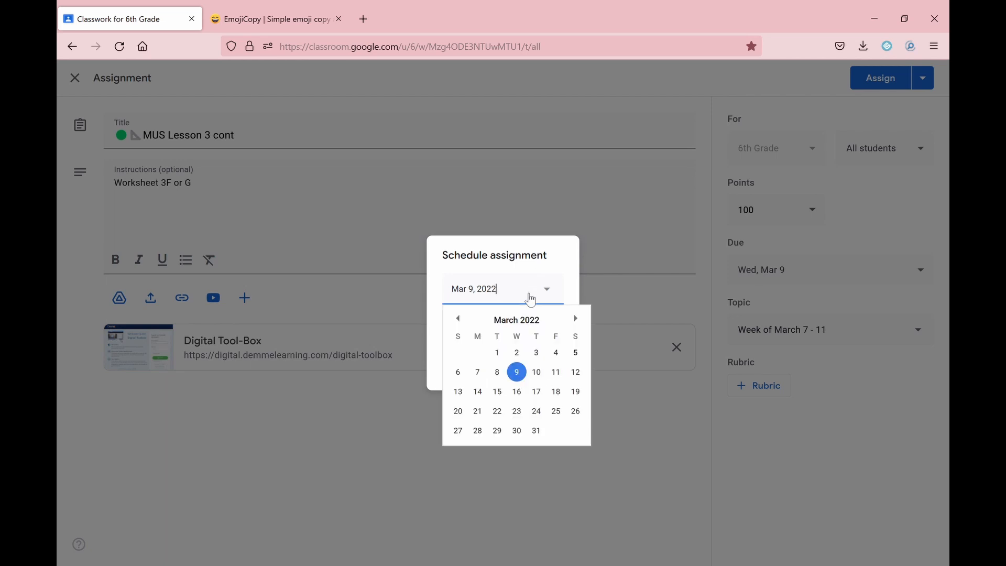
left_click(458, 391)
- Move the green-circle assignment's due date to the following week in March 2022
left_click(855, 269)
left_click(854, 273)
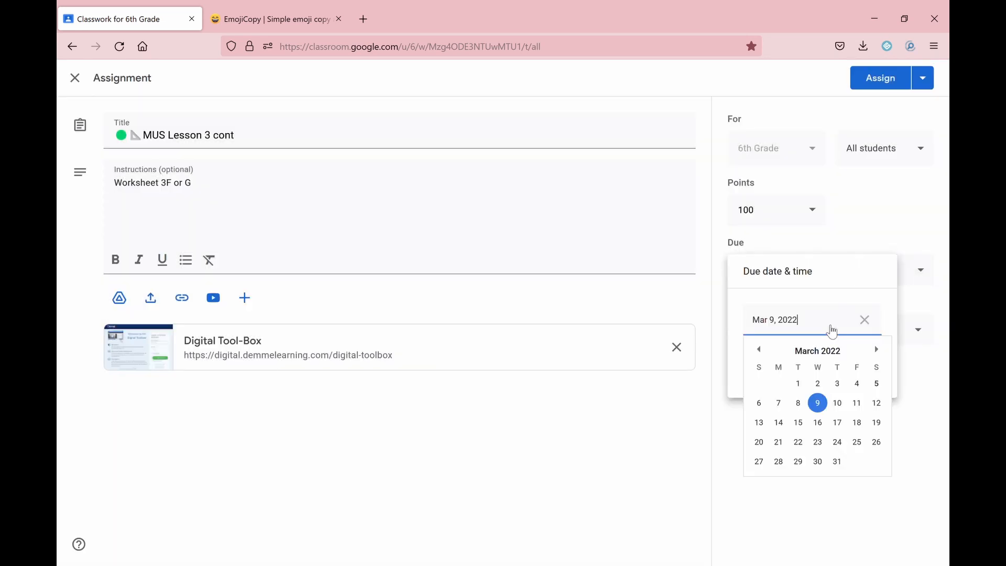
left_click(832, 420)
- Schedule the green-circle assignment for Mar 13, 2022 at 10:00 AM
left_click(923, 77)
left_click(872, 102)
left_click(461, 289)
left_click(458, 391)
left_click(541, 373)
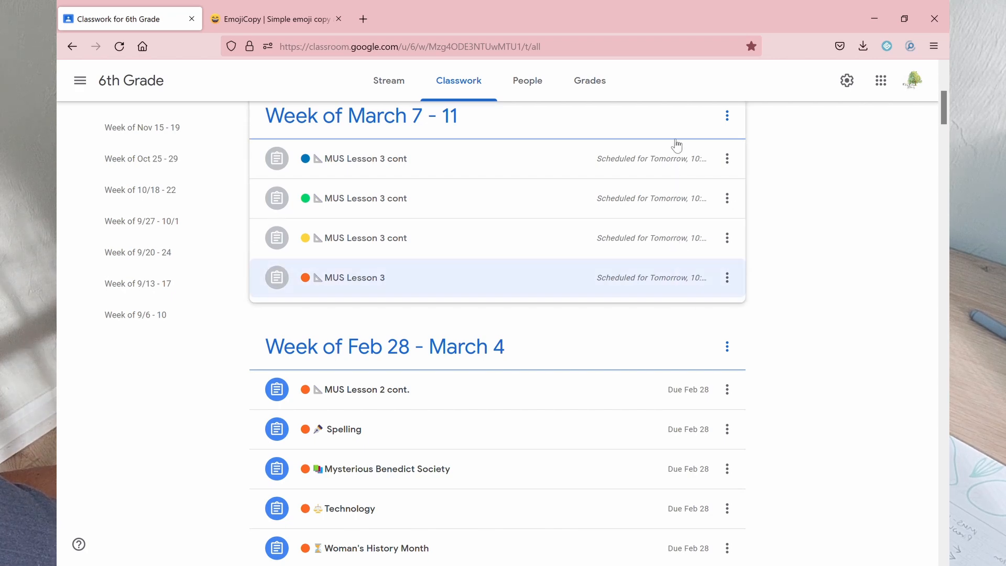
- Reorder the MUS Lesson 3 posts under Week of March 7 - 11 as orange, yellow, green, blue
left_click_drag(645, 179, 619, 181)
left_click_drag(545, 219, 514, 218)
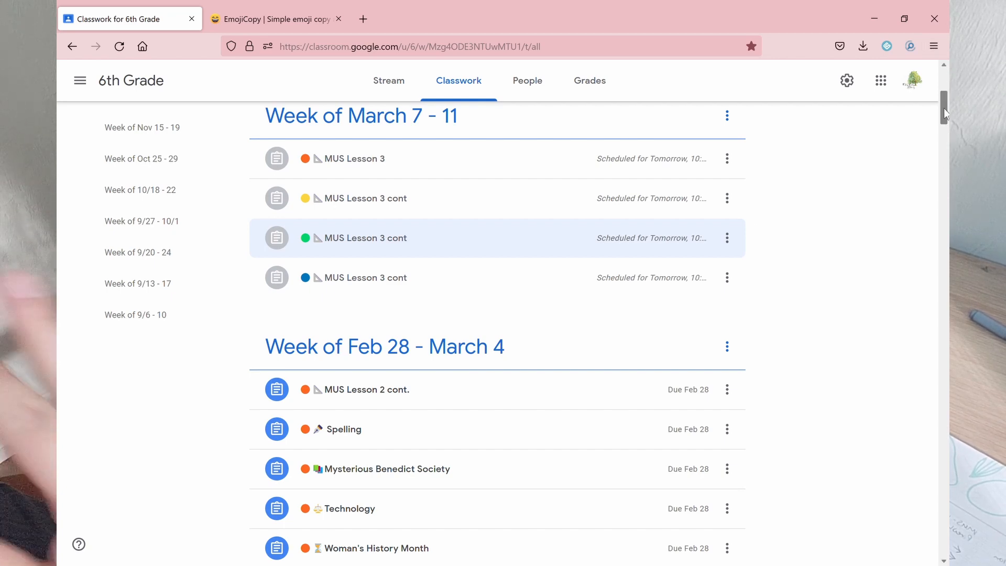
- Delete the draft assignment whose title holds only the five colored circles
left_click_drag(944, 108, 946, 94)
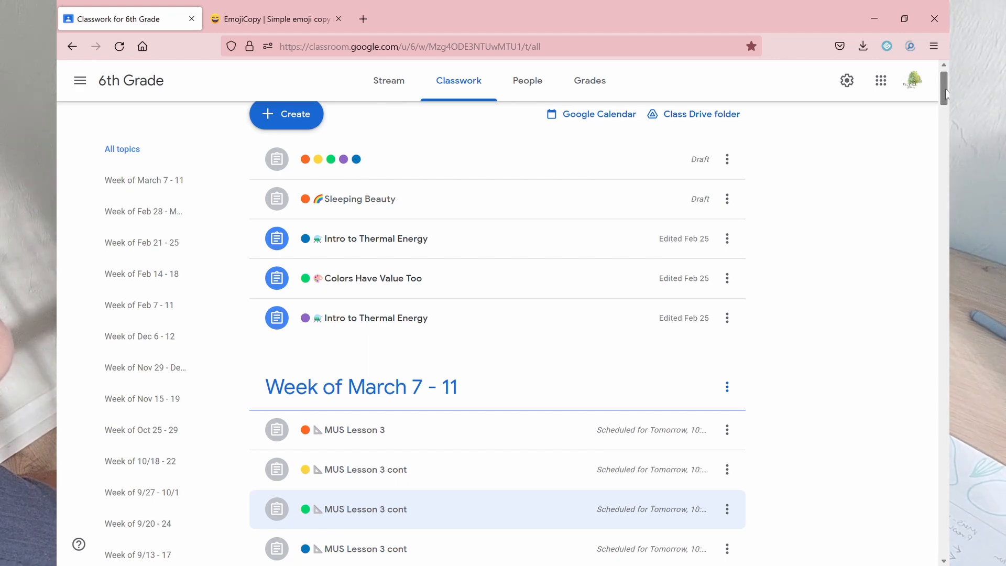
left_click(727, 160)
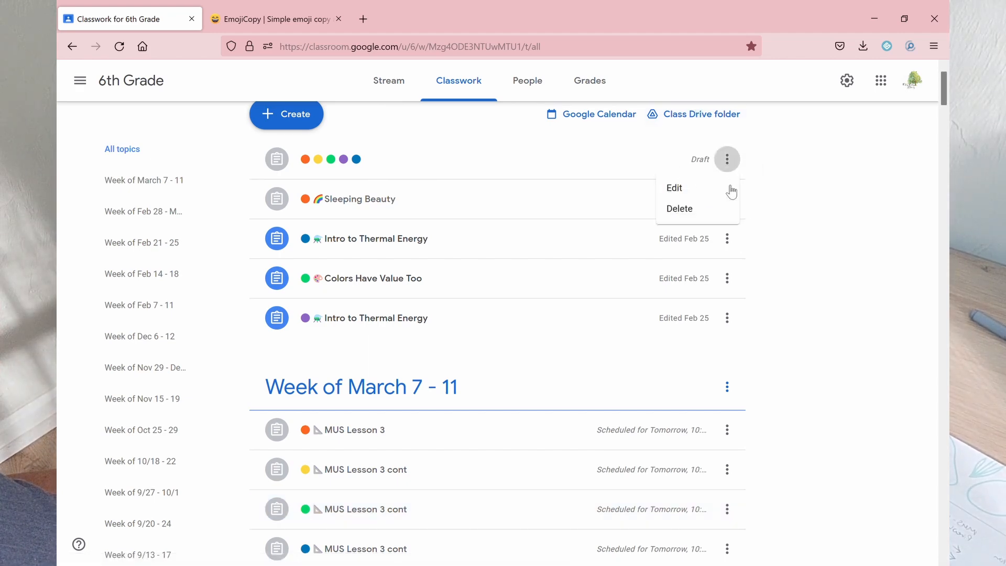
left_click(718, 209)
left_click(553, 337)
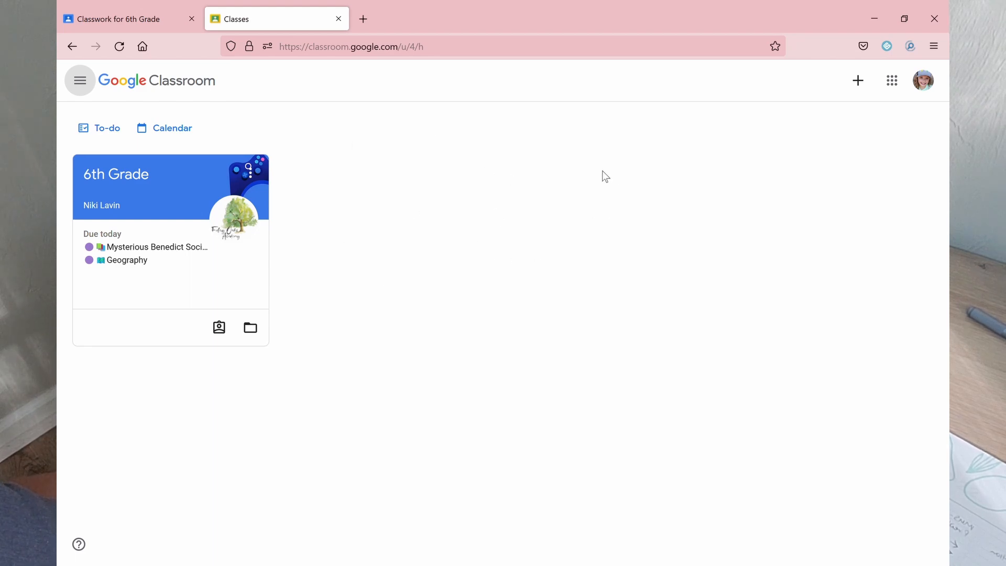
- Open the blue-circle Geography assignment from the student's missing to-do work and mark it as done
left_click(116, 132)
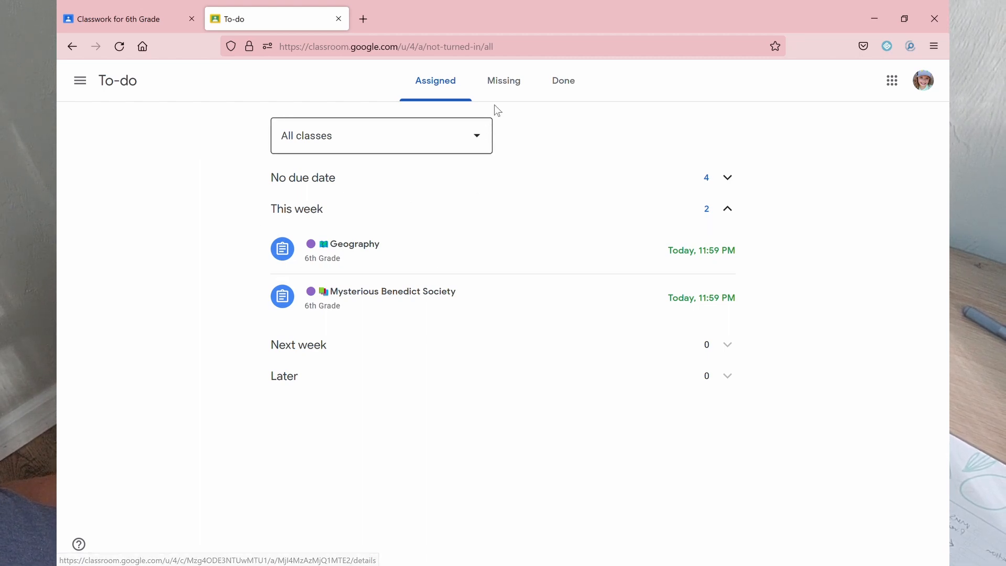
left_click(511, 86)
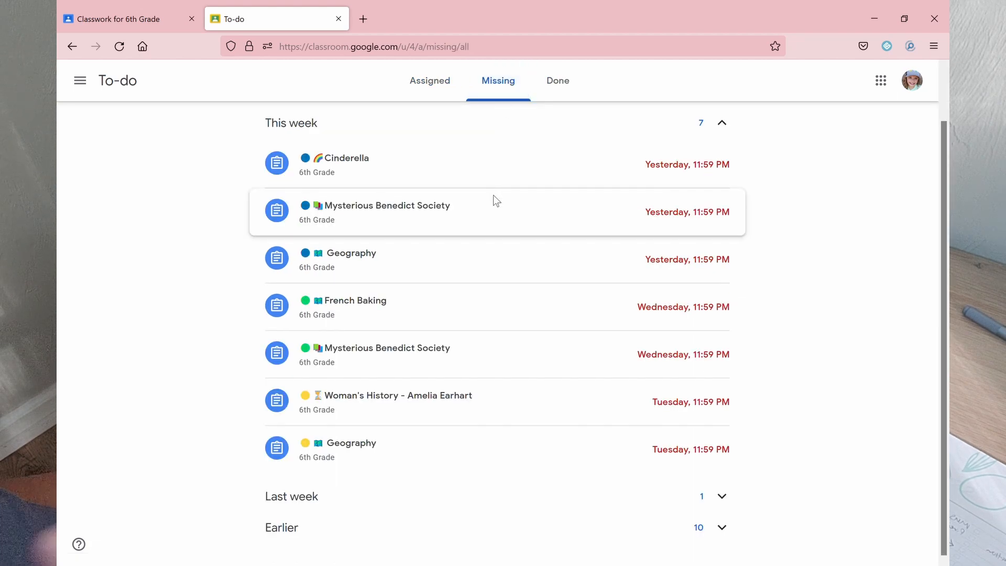
left_click(489, 257)
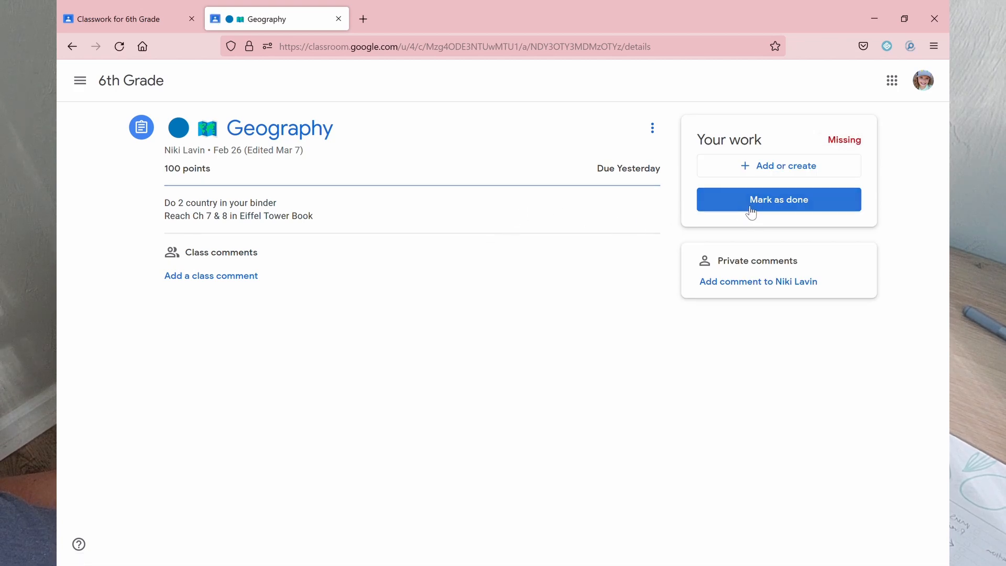
left_click(750, 209)
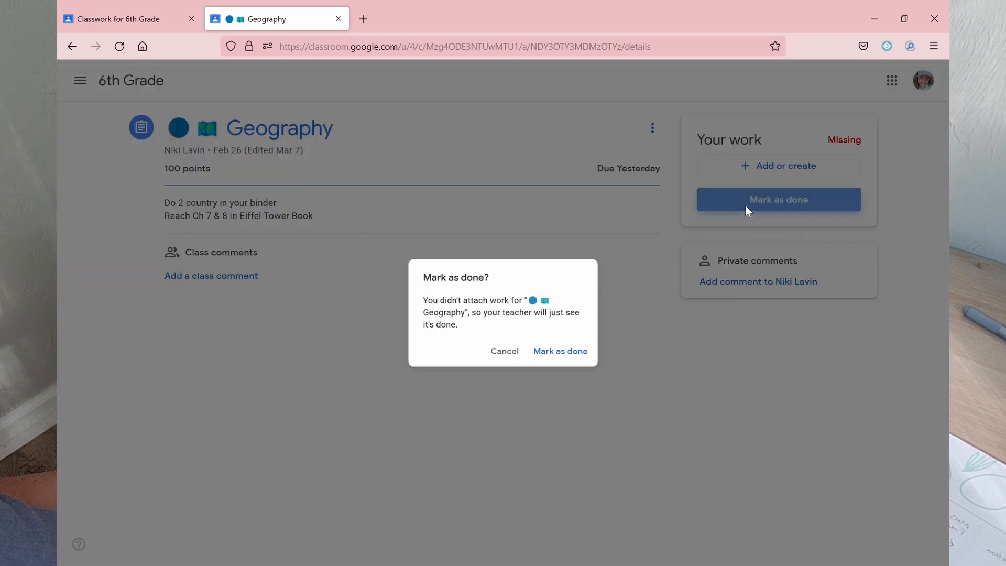
left_click(589, 355)
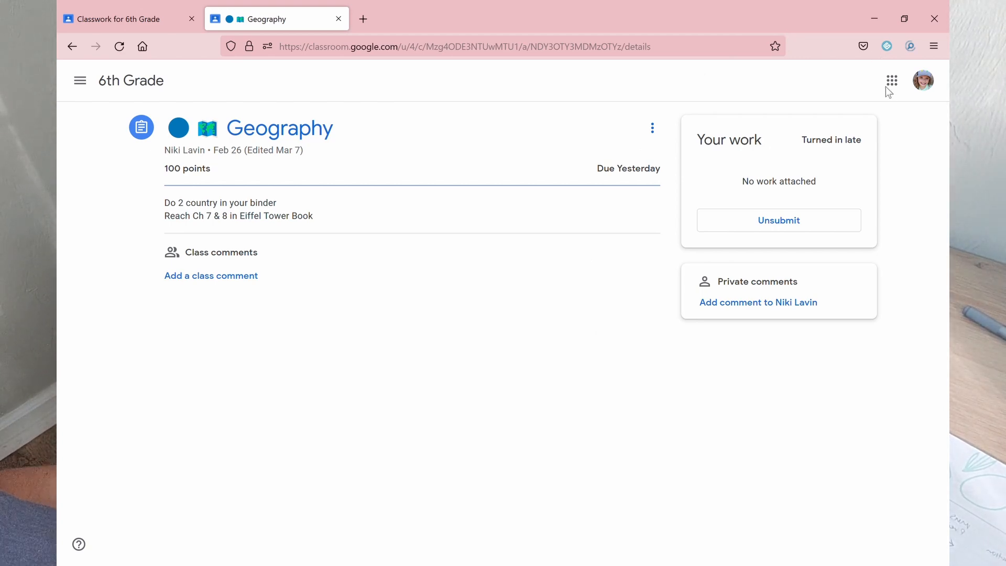
- Switch to the teacher's classwork page and examine the turn-in status of the blue-circle Geography assignment
left_click(91, 22)
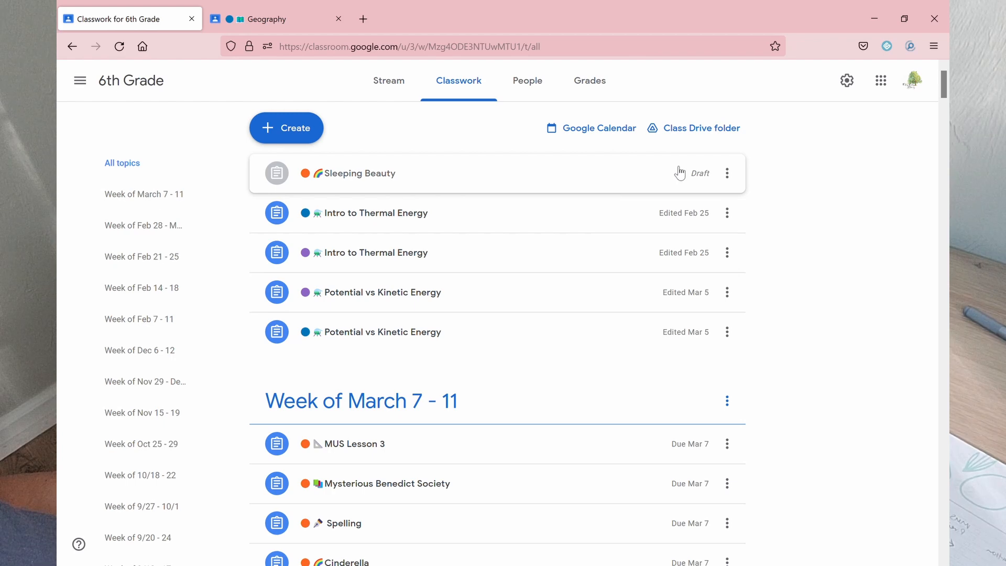
left_click_drag(943, 90, 947, 148)
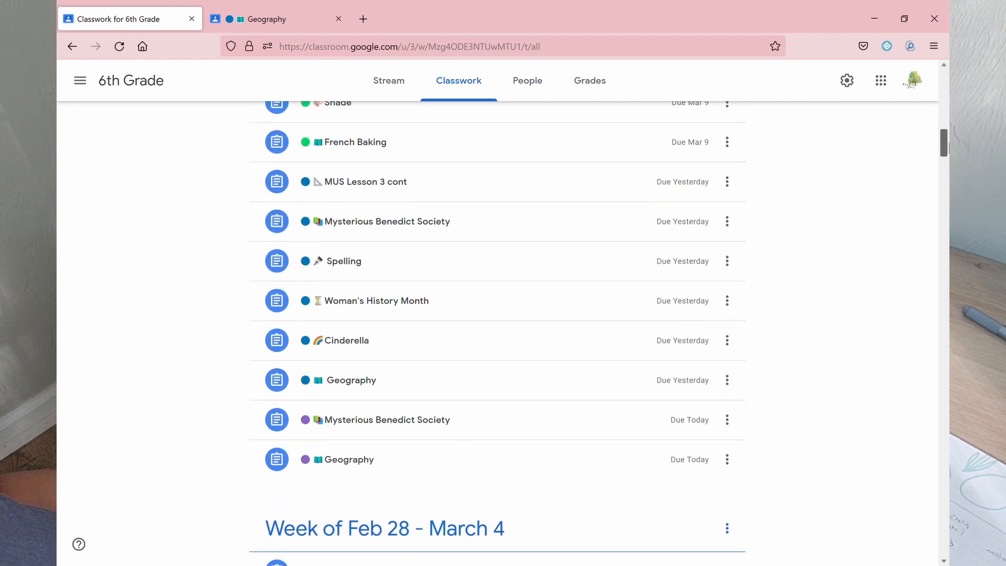
left_click(602, 387)
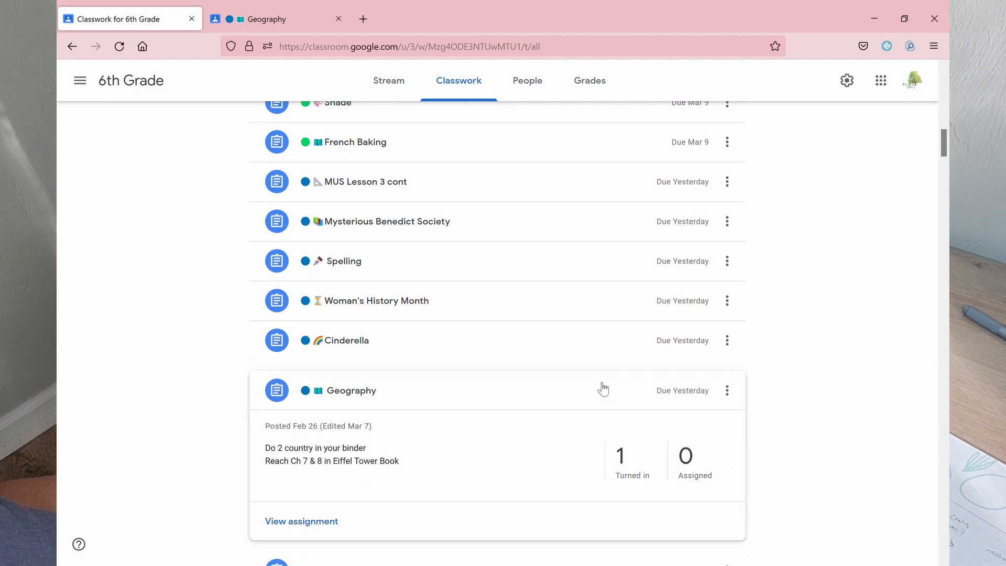
left_click(592, 399)
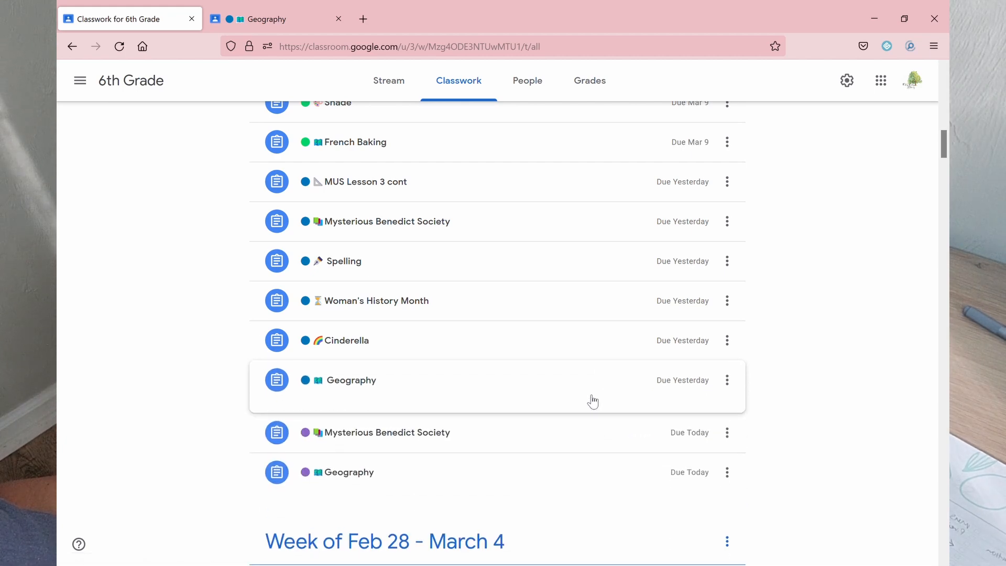
- Open the purple-circle Geography assignment from the gradebook and open the student's grade for editing
left_click(599, 87)
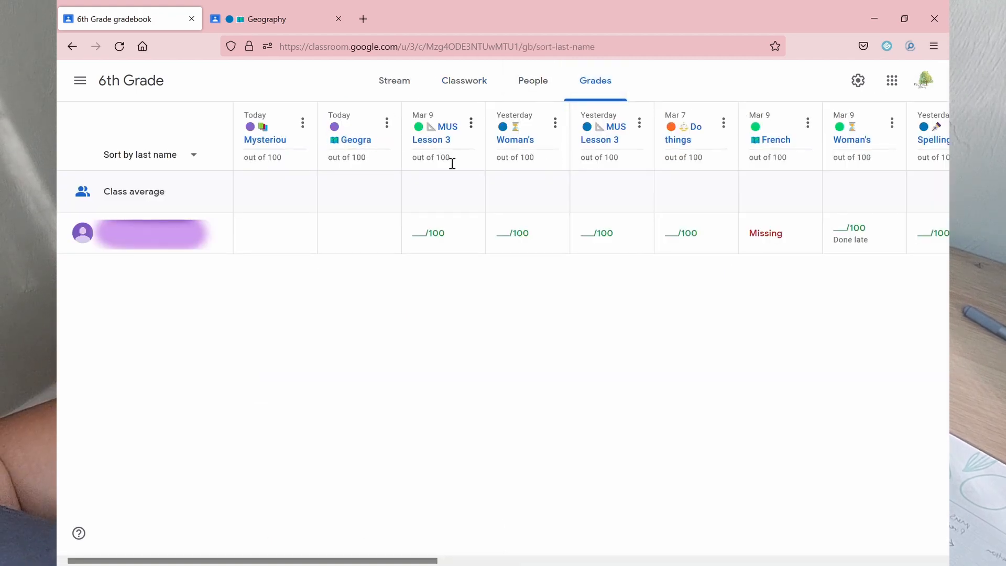
left_click(374, 140)
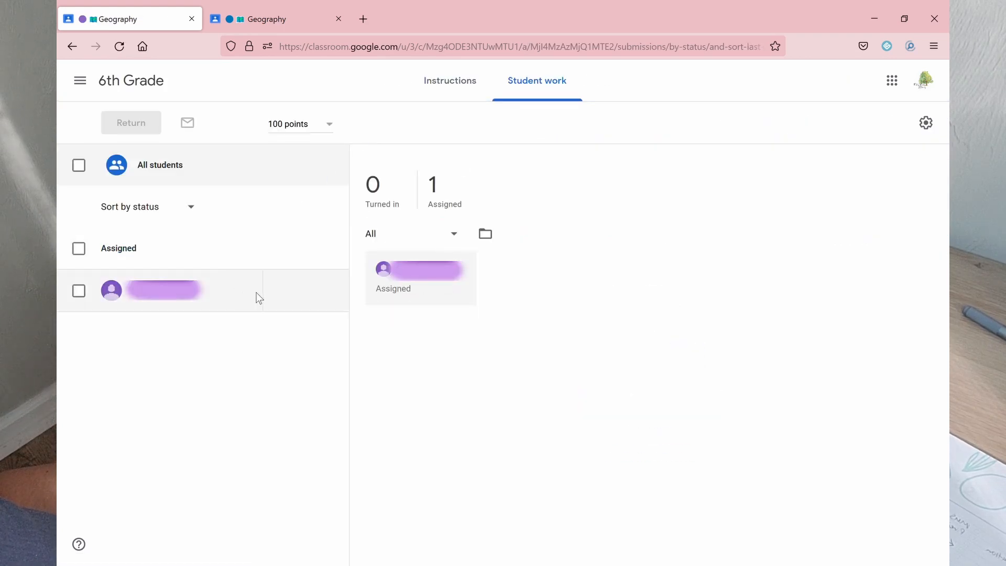
left_click(298, 293)
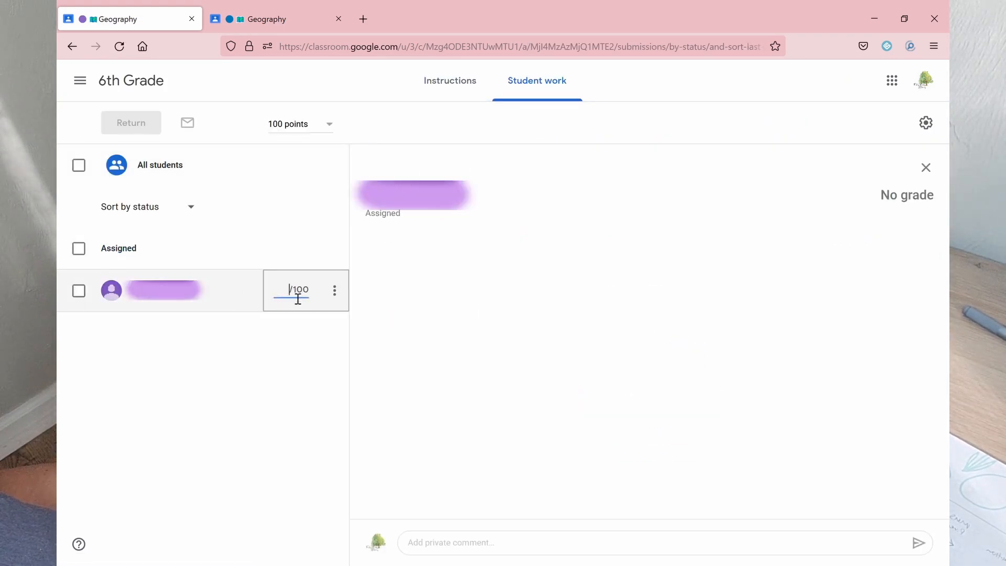